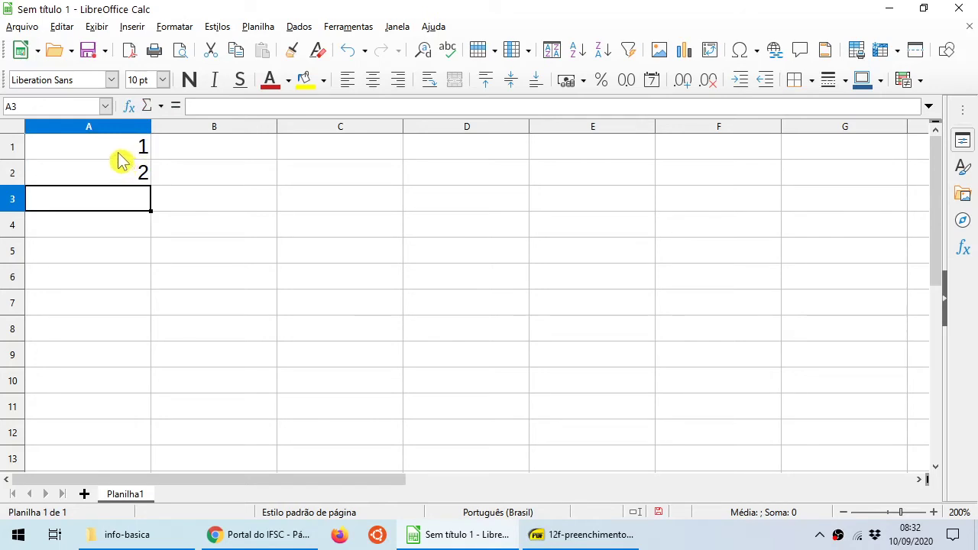
Extend the 1, 2 series from A1:A2 down to A6.
{"action": "left_click_drag", "start_coordinate": [117, 155], "coordinate": [115, 181]}
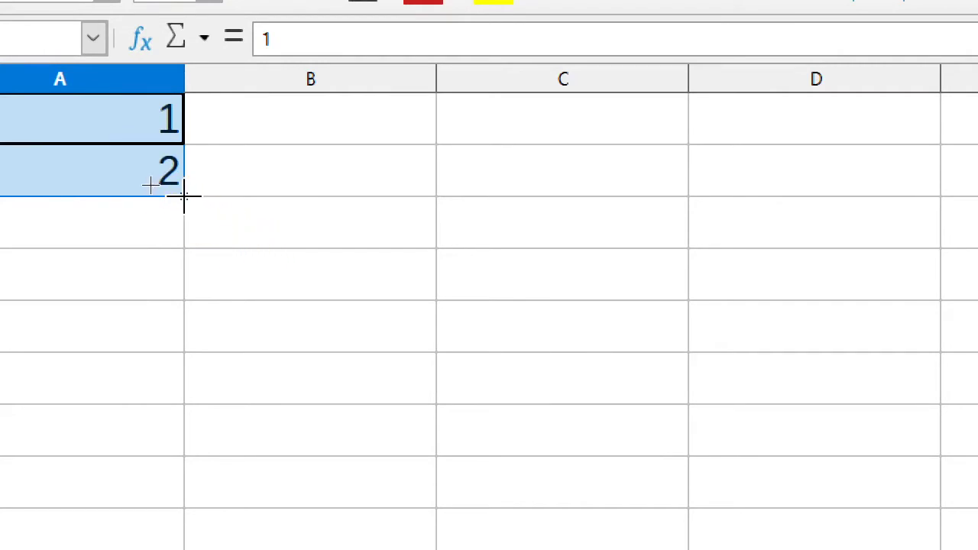
{"action": "left_click_drag", "start_coordinate": [184, 198], "coordinate": [181, 405]}
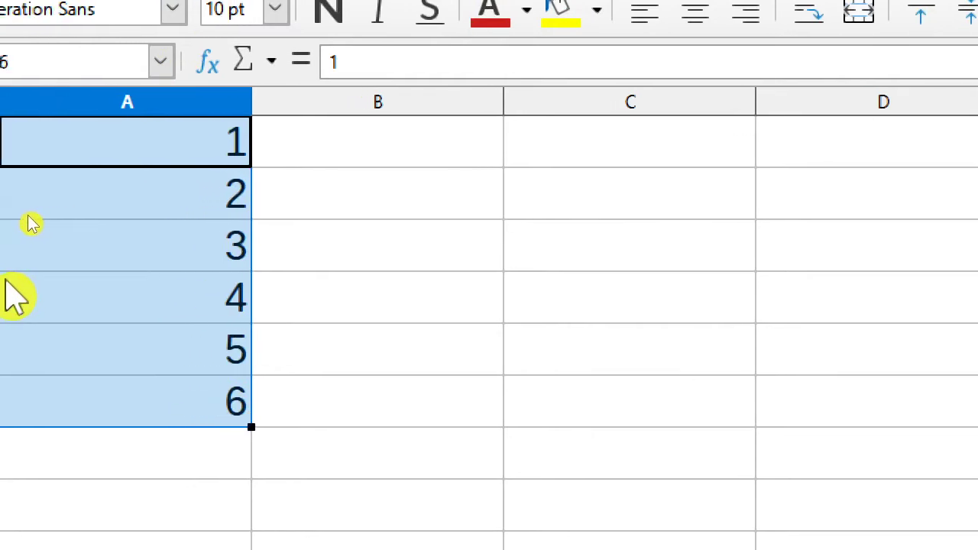
{"action": "left_click", "coordinate": [420, 203]}
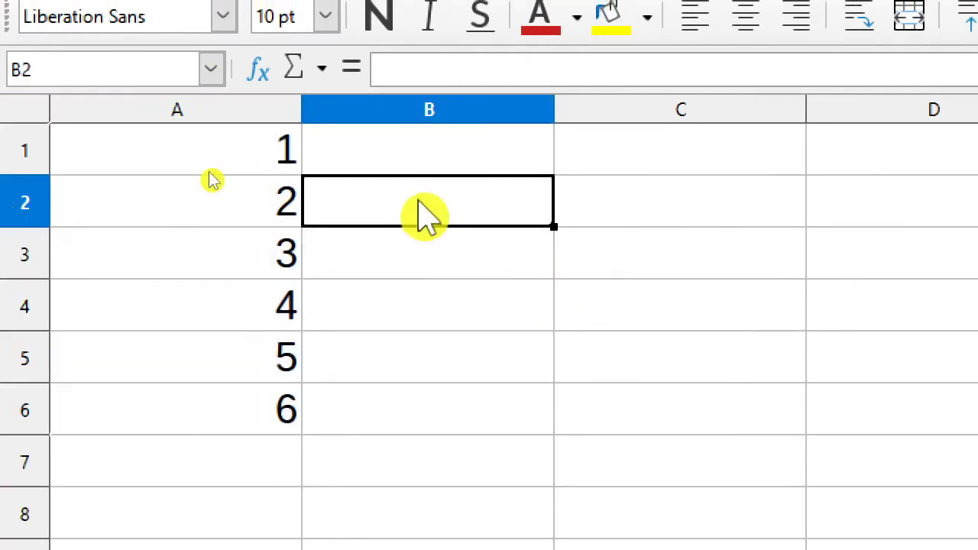
Enter 2 in B1 and extend the 1, 2 series from A1:B1 across row 1 to F1.
{"action": "left_click", "coordinate": [369, 146]}
{"action": "type", "text": "2"}
{"action": "key", "text": "Return"}
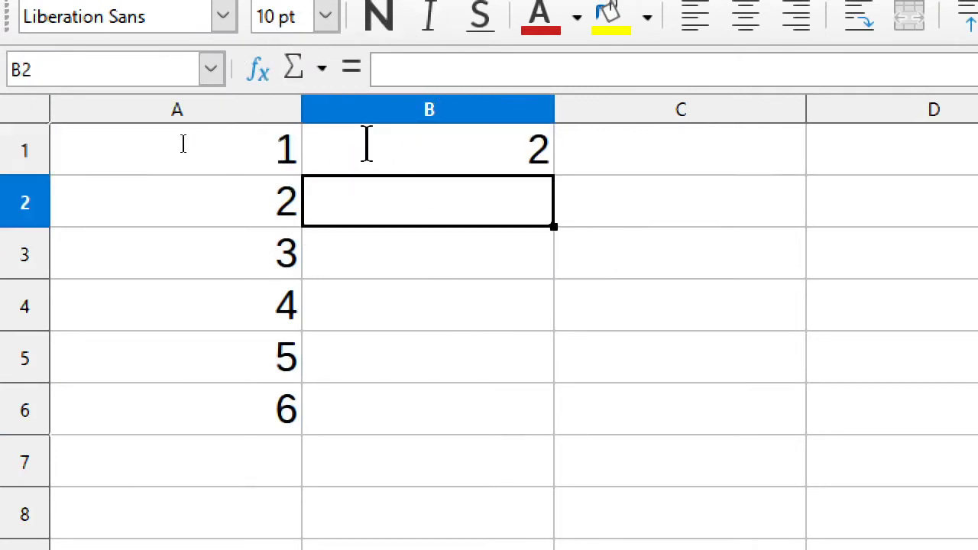
{"action": "left_click_drag", "start_coordinate": [253, 157], "coordinate": [384, 172]}
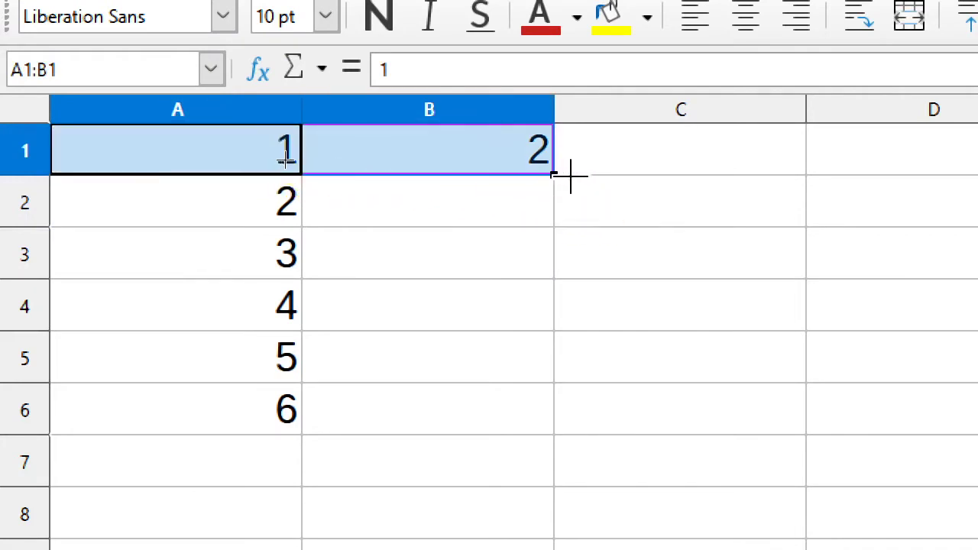
{"action": "left_click_drag", "start_coordinate": [669, 182], "coordinate": [803, 197]}
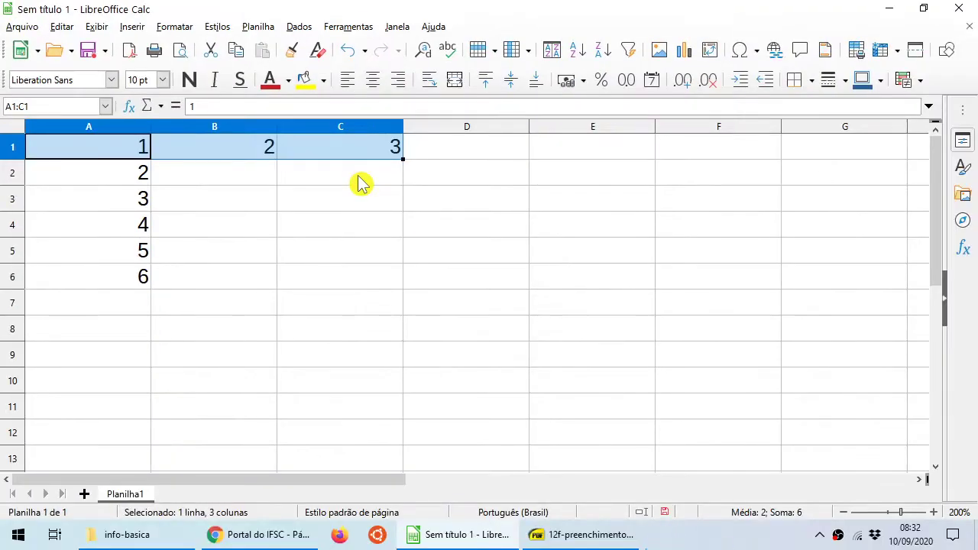
{"action": "left_click_drag", "start_coordinate": [402, 158], "coordinate": [489, 157]}
{"action": "left_click_drag", "start_coordinate": [590, 159], "coordinate": [749, 167]}
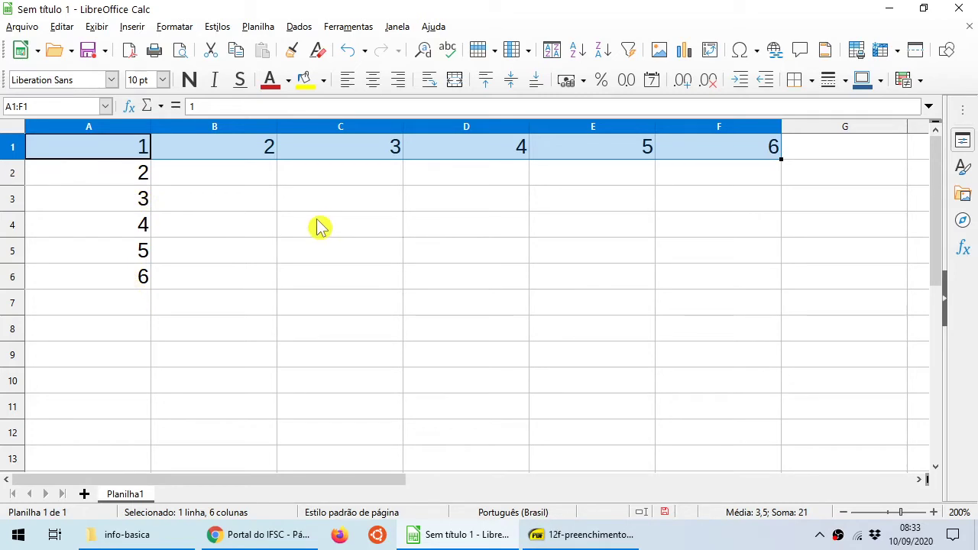
Clear the contents of A1:F1 and re-enter 1 in A1.
{"action": "key", "text": "Delete"}
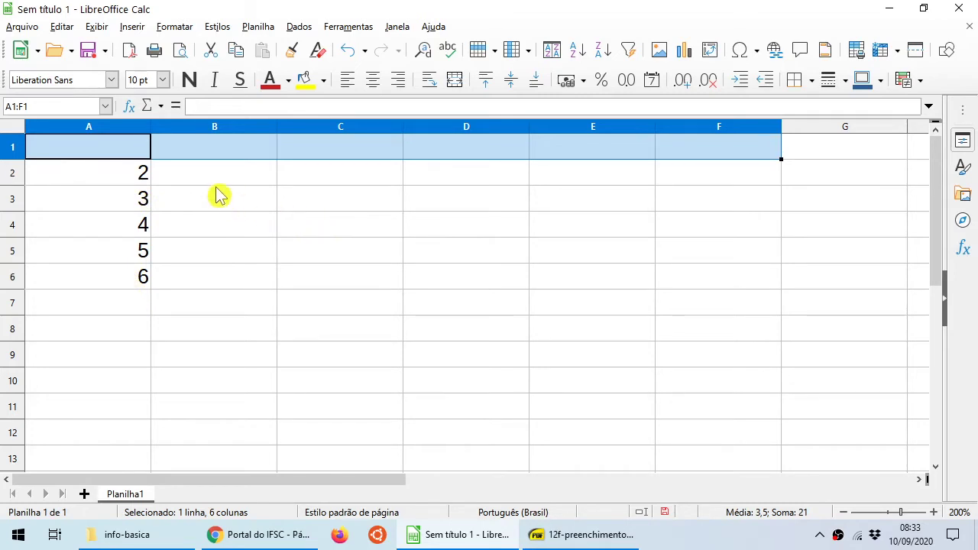
{"action": "left_click", "coordinate": [126, 157]}
{"action": "type", "text": "1"}
{"action": "key", "text": "Return"}
Enter 2 in B1 and 4 in B2 as the start of an even-number series.
{"action": "key", "text": "Up"}
{"action": "key", "text": "Right"}
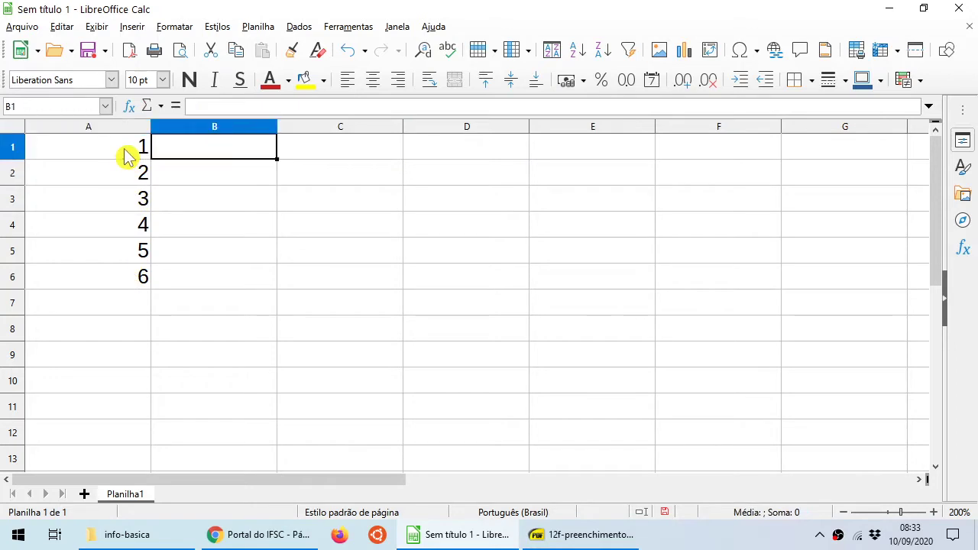
{"action": "type", "text": "2"}
{"action": "key", "text": "Return"}
{"action": "type", "text": "4"}
{"action": "key", "text": "Return"}
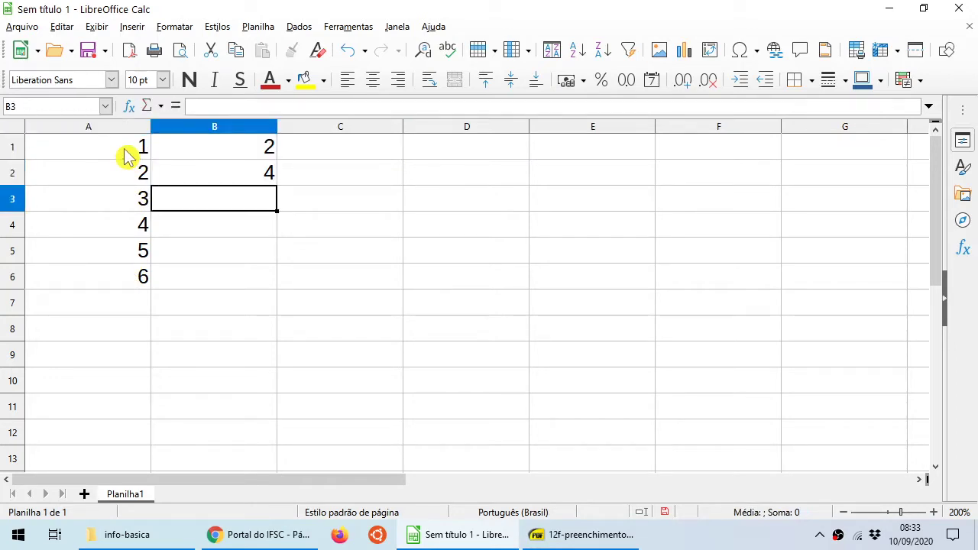
Extend the series from B1:B2 down to B11.
{"action": "left_click", "coordinate": [214, 156]}
{"action": "left_click_drag", "start_coordinate": [213, 156], "coordinate": [212, 173]}
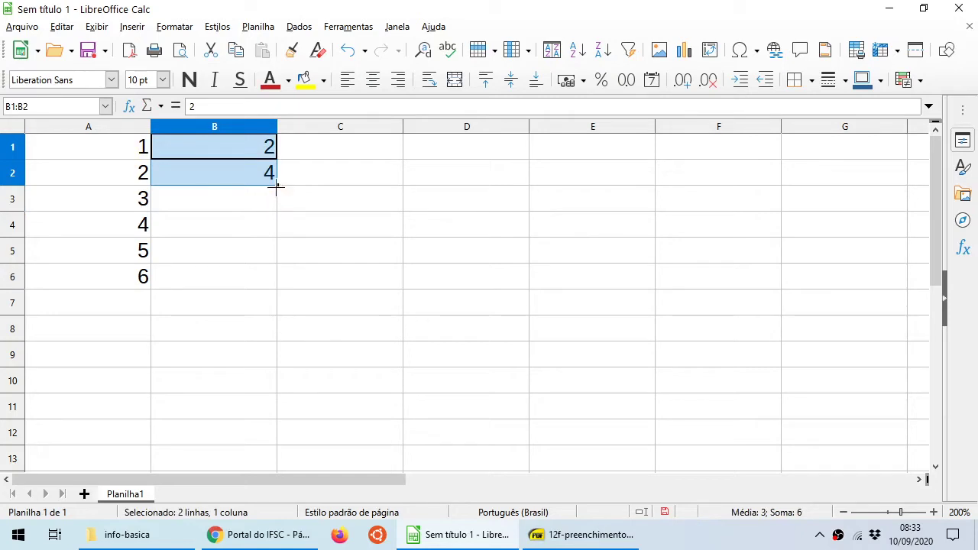
{"action": "key", "text": "ctrl"}
{"action": "key", "text": "ctrl"}
{"action": "left_click_drag", "start_coordinate": [278, 185], "coordinate": [275, 414]}
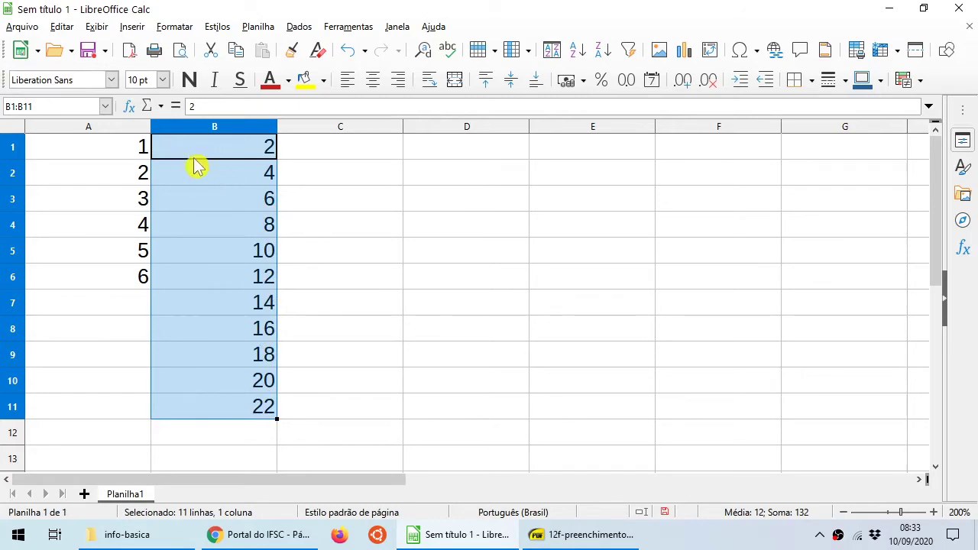
Enter 1 in C1 and 1,5 in C2, and extend the series down to C11.
{"action": "left_click", "coordinate": [330, 149]}
{"action": "type", "text": "1"}
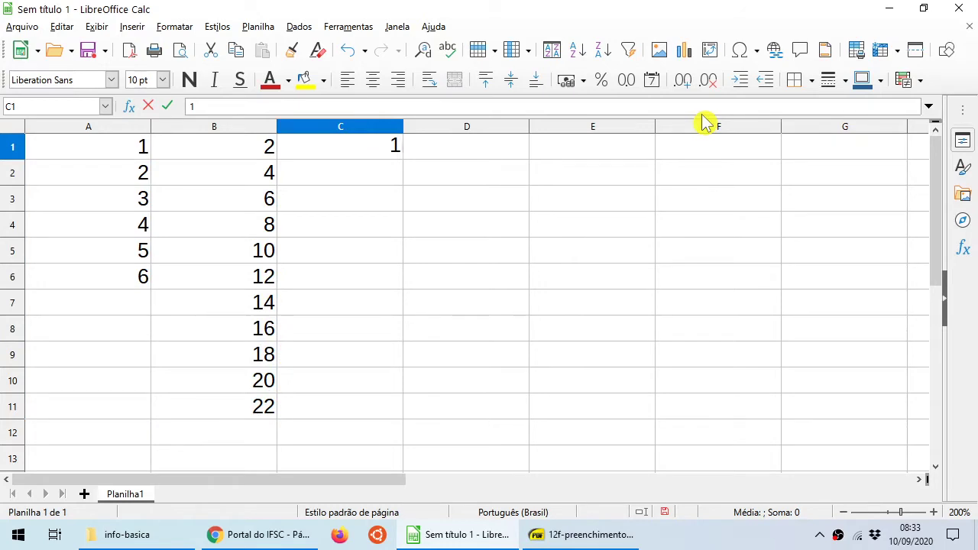
{"action": "key", "text": "Return"}
{"action": "type", "text": "1,5"}
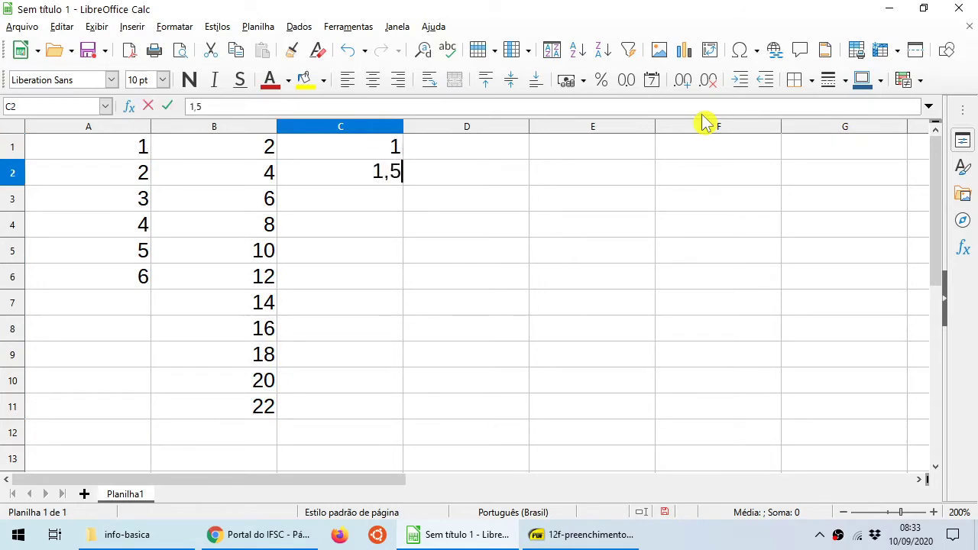
{"action": "key", "text": "Return"}
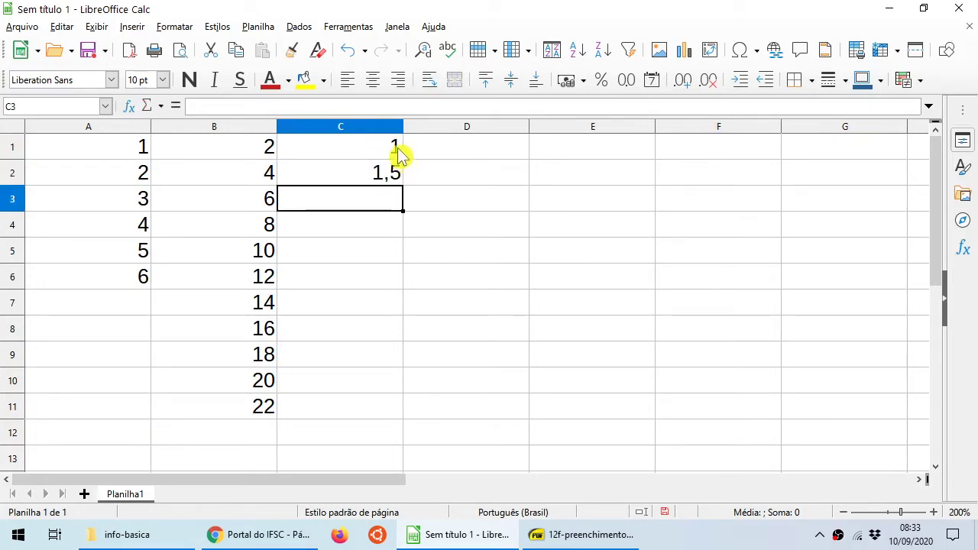
{"action": "left_click_drag", "start_coordinate": [389, 149], "coordinate": [404, 417]}
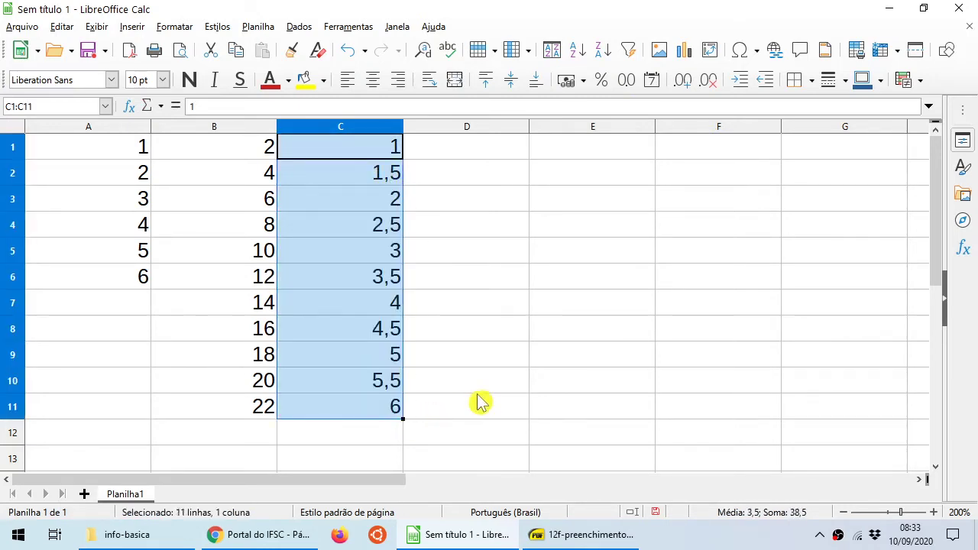
{"action": "left_click", "coordinate": [468, 339]}
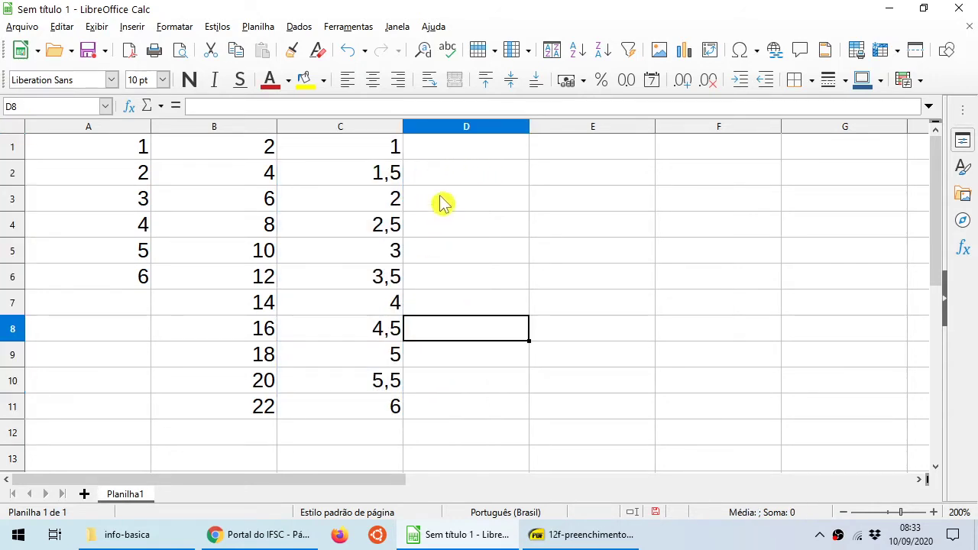
Enter the date 7/9 in D1 and fill the consecutive dates down to D8.
{"action": "left_click", "coordinate": [450, 151]}
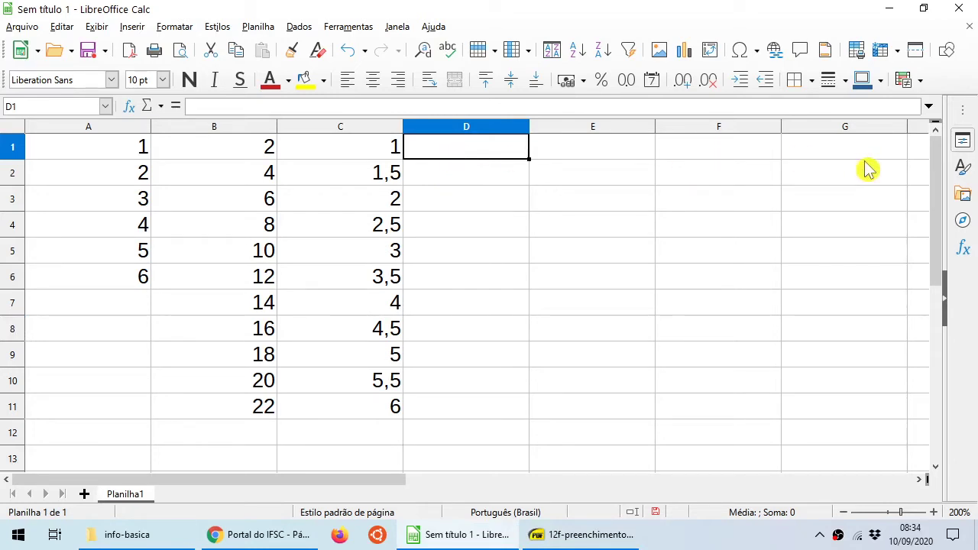
{"action": "type", "text": "7/9"}
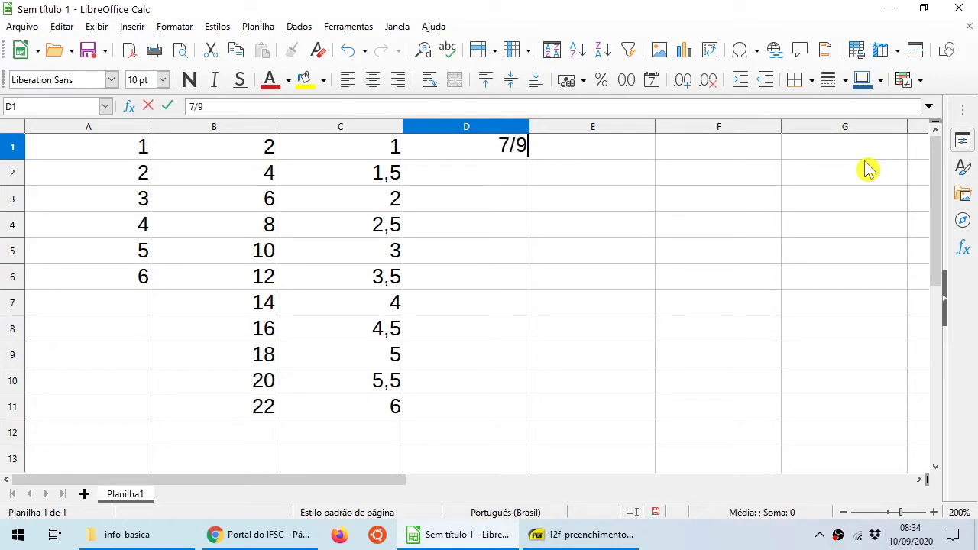
{"action": "key", "text": "Return"}
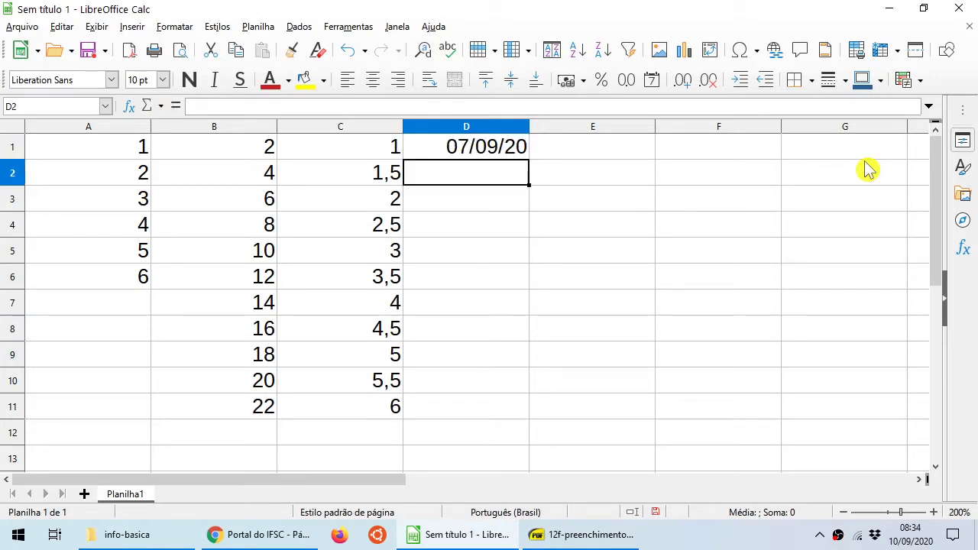
{"action": "left_click", "coordinate": [498, 149]}
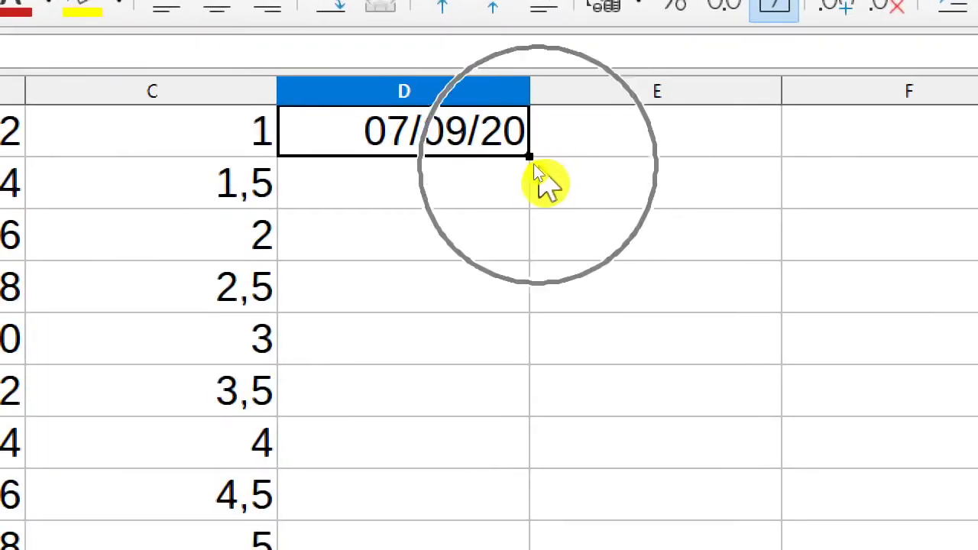
{"action": "left_click_drag", "start_coordinate": [529, 158], "coordinate": [556, 520]}
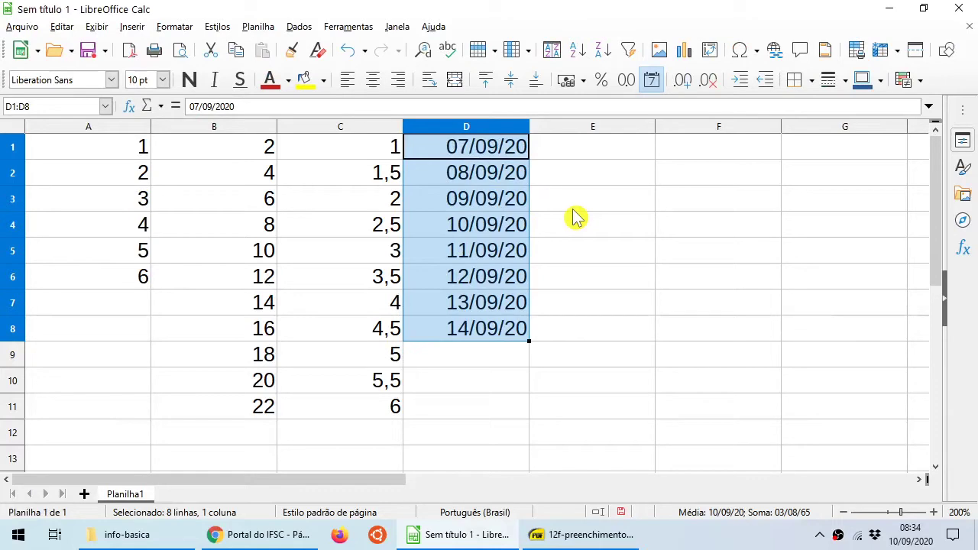
Enter the time 0:0 in E1.
{"action": "left_click", "coordinate": [578, 150]}
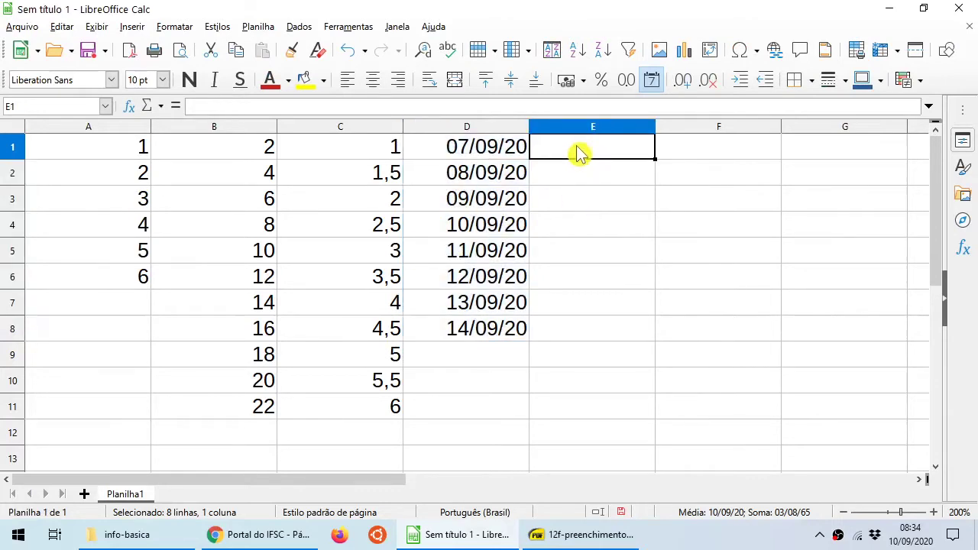
{"action": "type", "text": "0:0"}
{"action": "key", "text": "Return"}
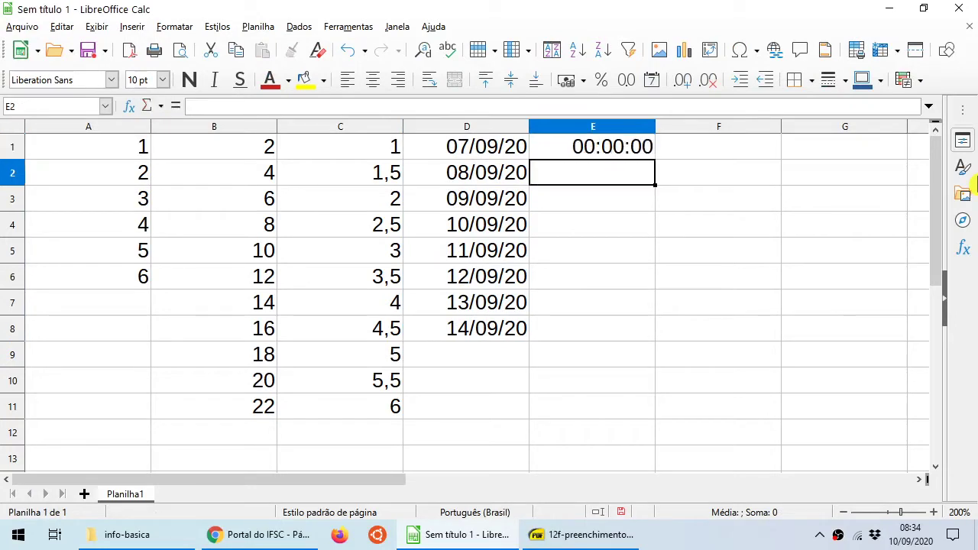
Try to fill the time from E1 alone down to E9, and undo the fill.
{"action": "left_click", "coordinate": [642, 148]}
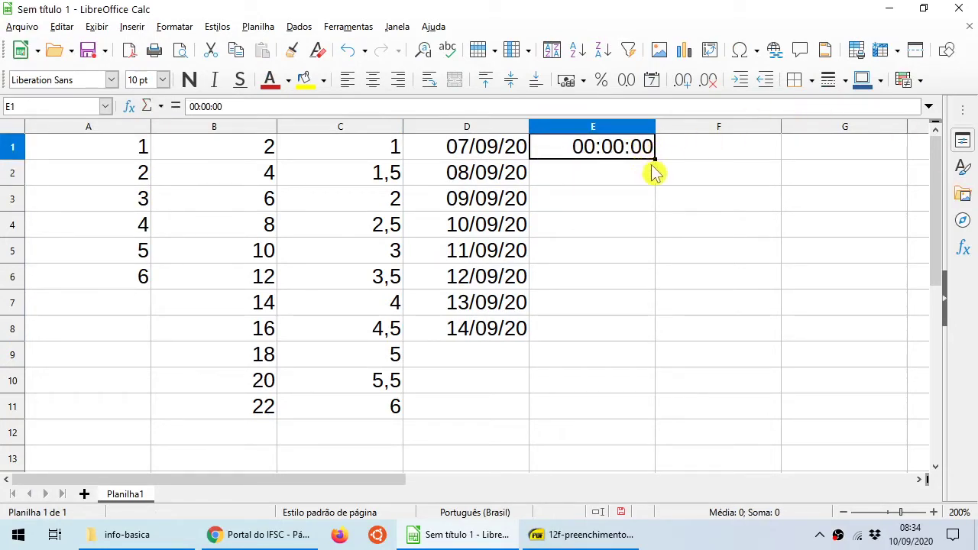
{"action": "left_click_drag", "start_coordinate": [655, 161], "coordinate": [655, 365]}
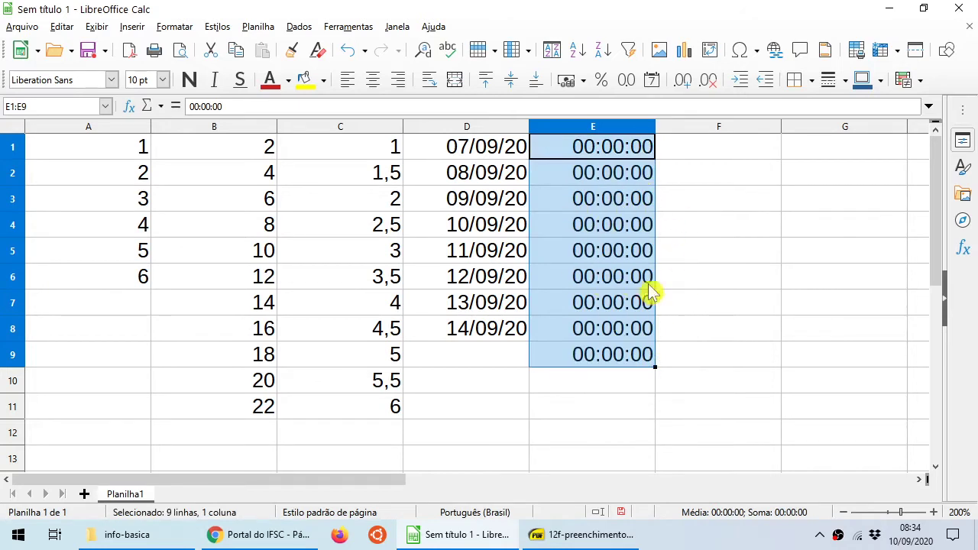
{"action": "left_click", "coordinate": [699, 182]}
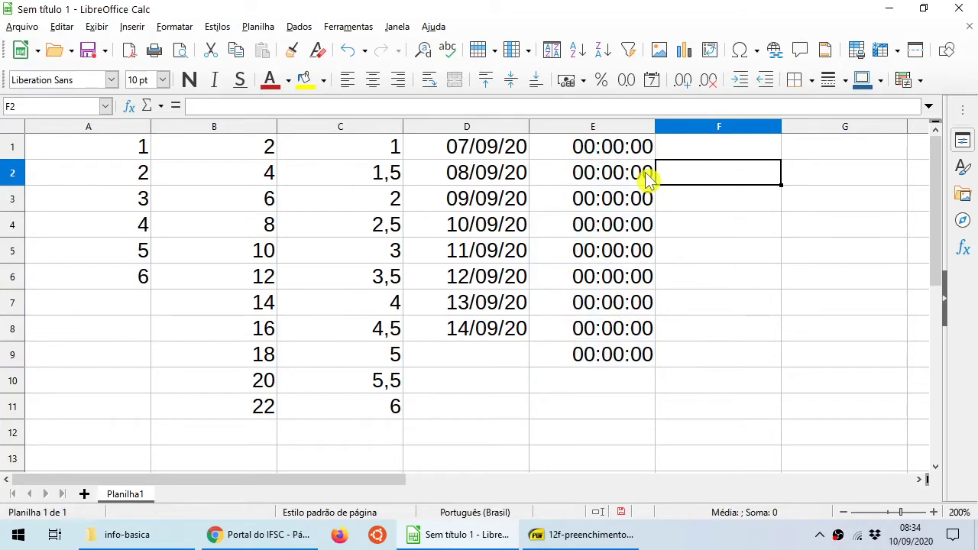
{"action": "key", "text": "ctrl+z"}
Enter the time 1:0 in E2 and extend the hourly series from E1:E2 down to E11.
{"action": "left_click", "coordinate": [608, 179]}
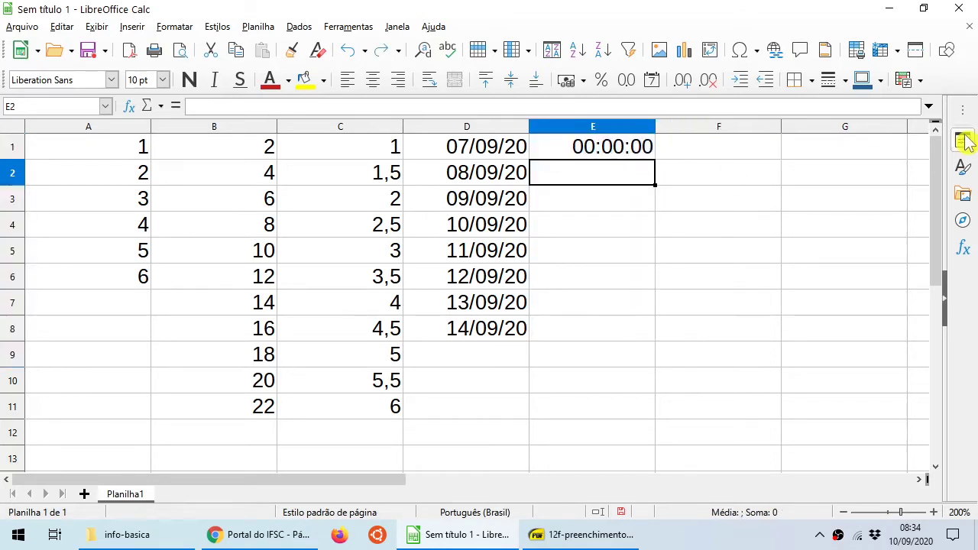
{"action": "type", "text": "1:0"}
{"action": "key", "text": "Return"}
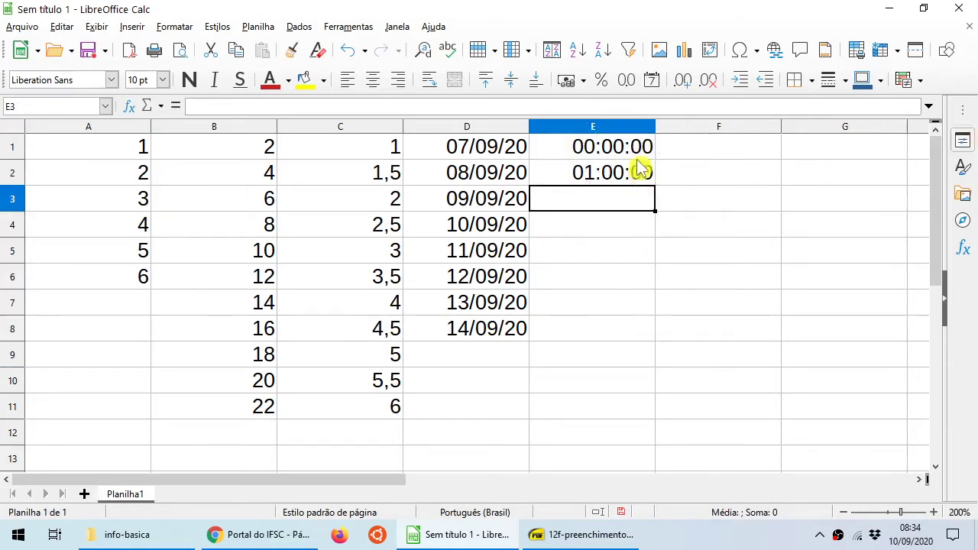
{"action": "left_click_drag", "start_coordinate": [633, 153], "coordinate": [633, 179]}
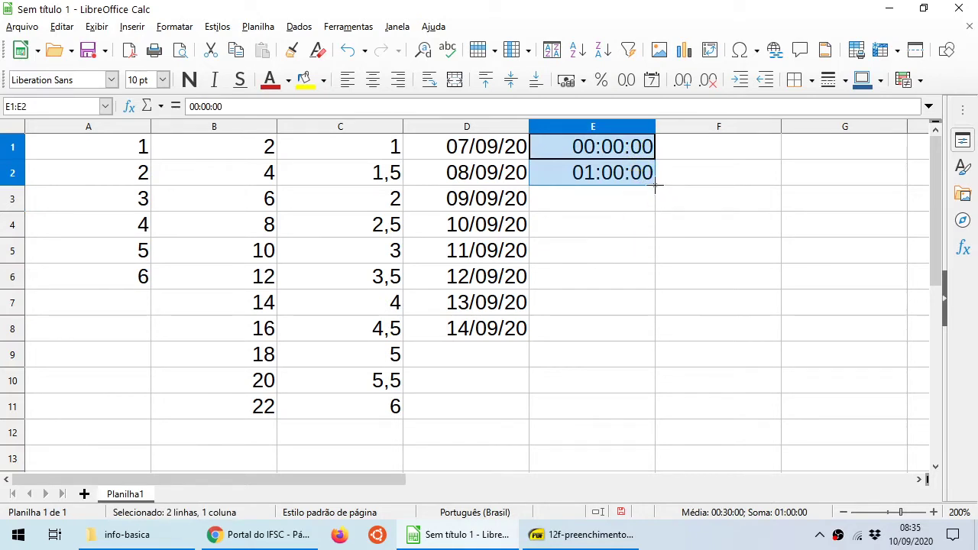
{"action": "left_click_drag", "start_coordinate": [655, 184], "coordinate": [664, 416]}
{"action": "left_click", "coordinate": [741, 305]}
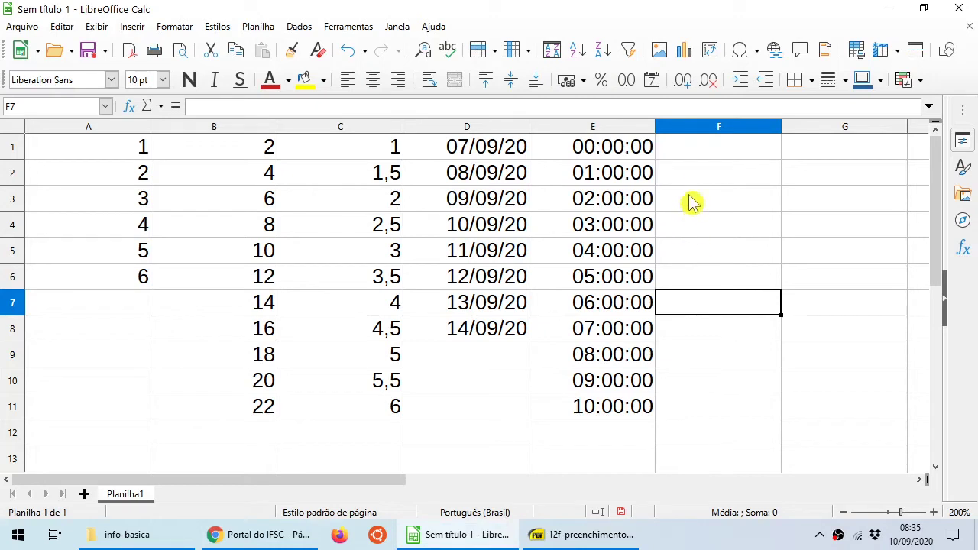
Enter 1/1 in F1 and 1/2 in F2 as the starting dates of a monthly series.
{"action": "left_click", "coordinate": [693, 151]}
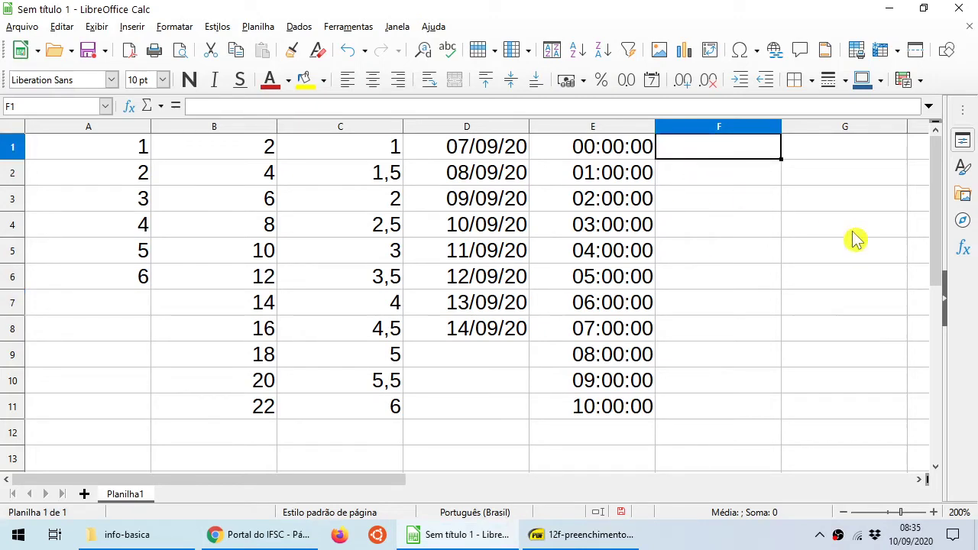
{"action": "type", "text": "1/1"}
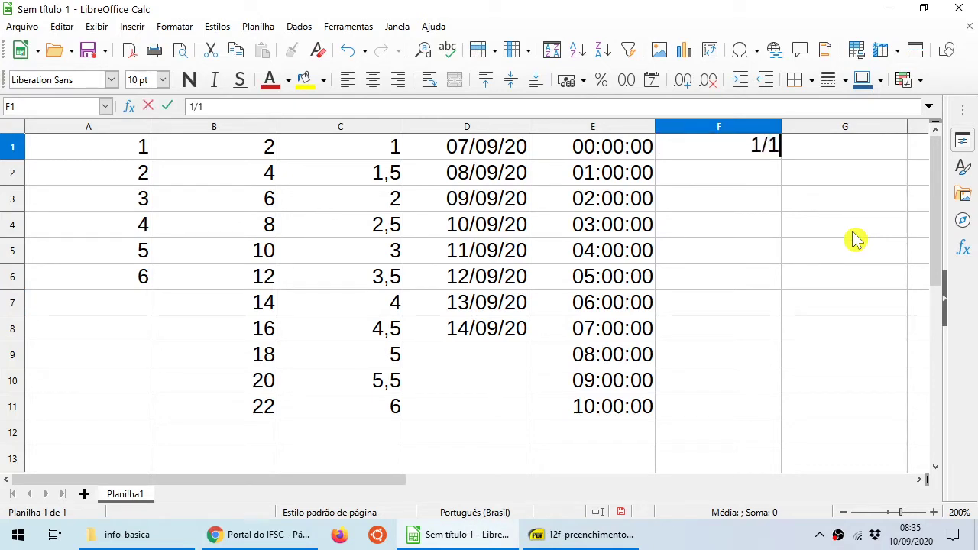
{"action": "key", "text": "Return"}
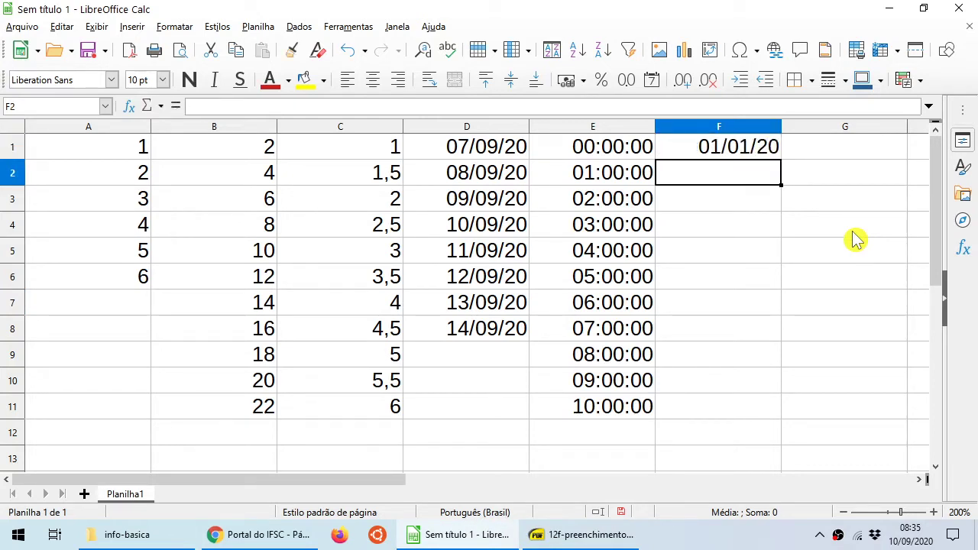
{"action": "type", "text": "1/2"}
{"action": "key", "text": "Return"}
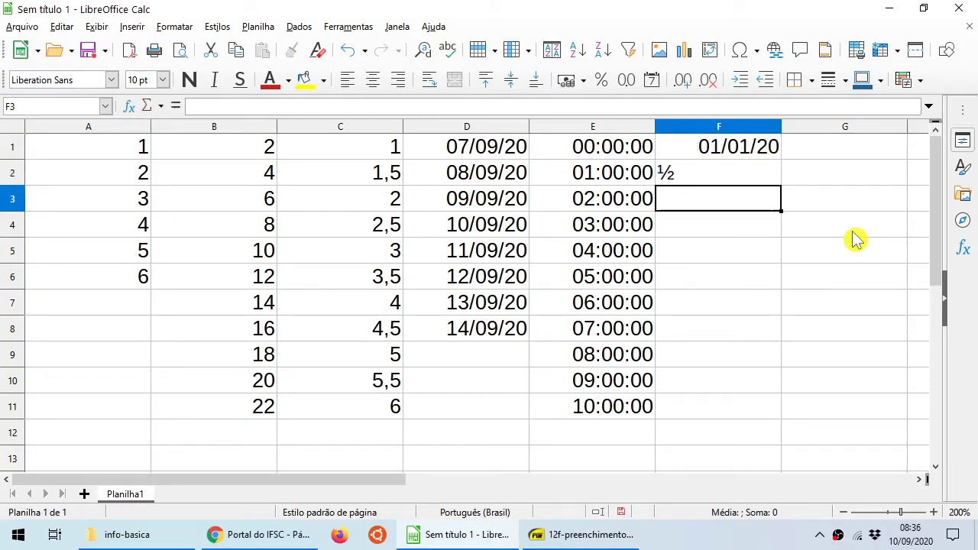
Replace the content of F2 with the date 01/02/20.
{"action": "key", "text": "Up"}
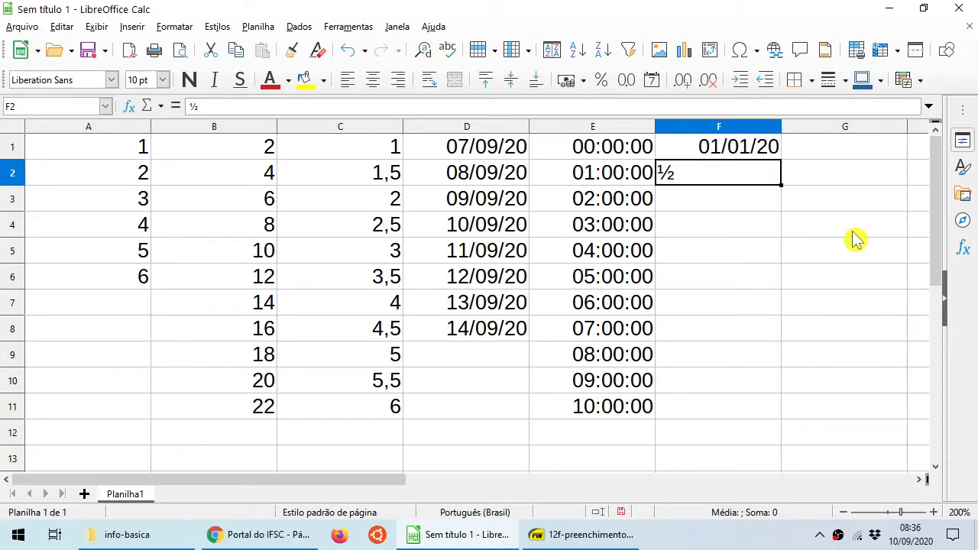
{"action": "type", "text": "01"}
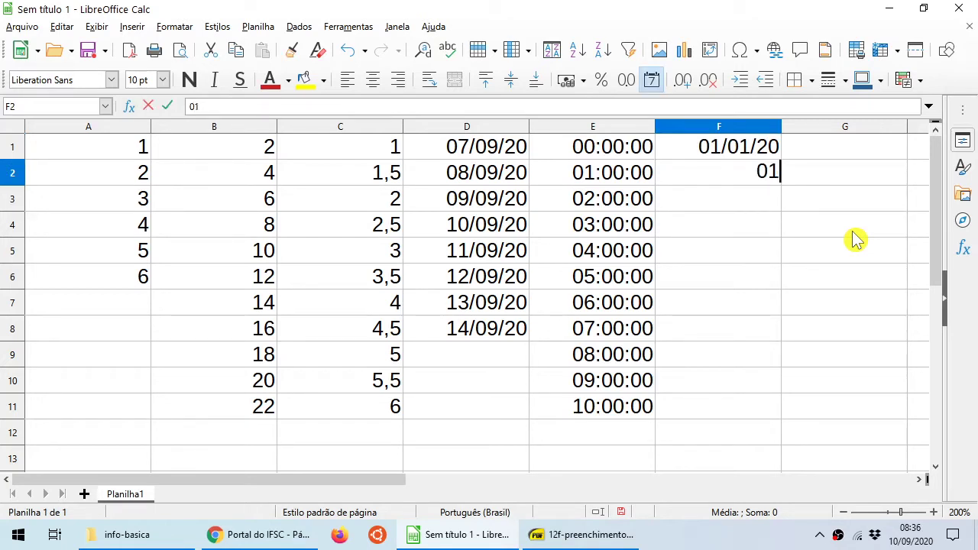
{"action": "type", "text": "/02/20"}
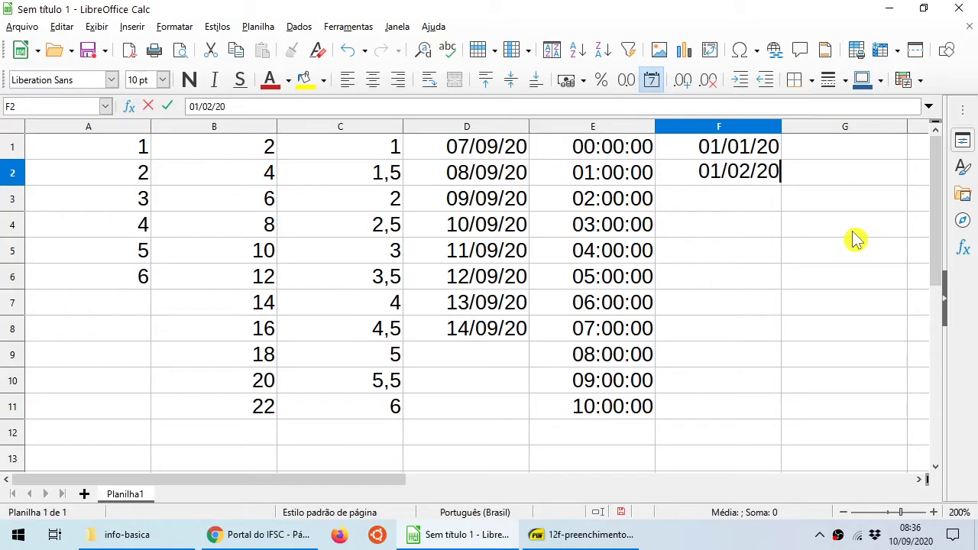
{"action": "key", "text": "Return"}
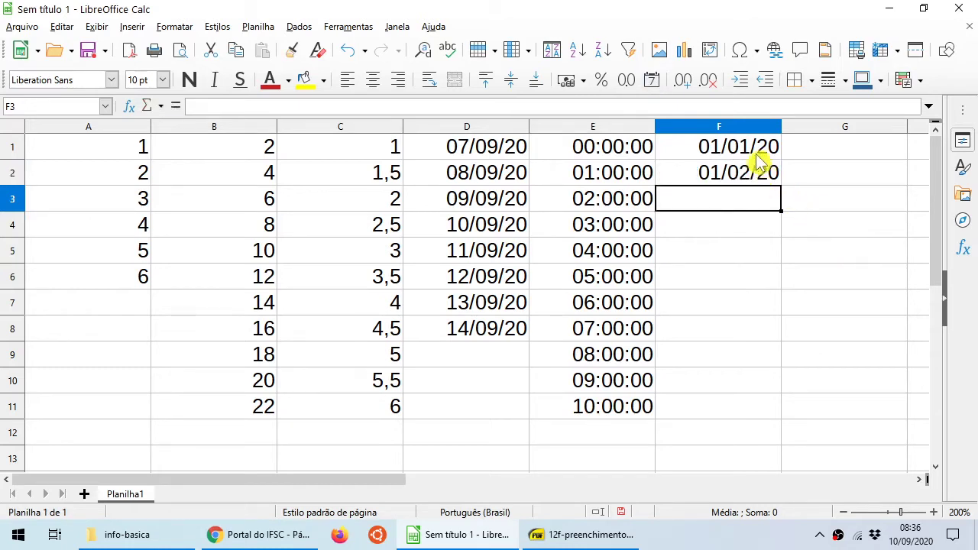
Extend the monthly date series from F1:F2 down to F12 and check the filled dates.
{"action": "left_click_drag", "start_coordinate": [754, 157], "coordinate": [779, 437]}
{"action": "left_click", "coordinate": [735, 201]}
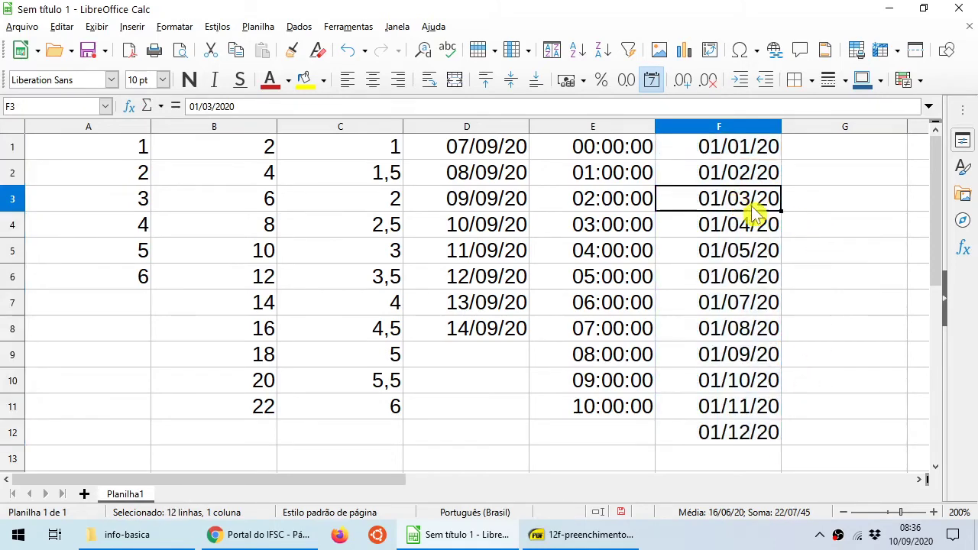
{"action": "left_click", "coordinate": [767, 225]}
{"action": "left_click", "coordinate": [768, 255]}
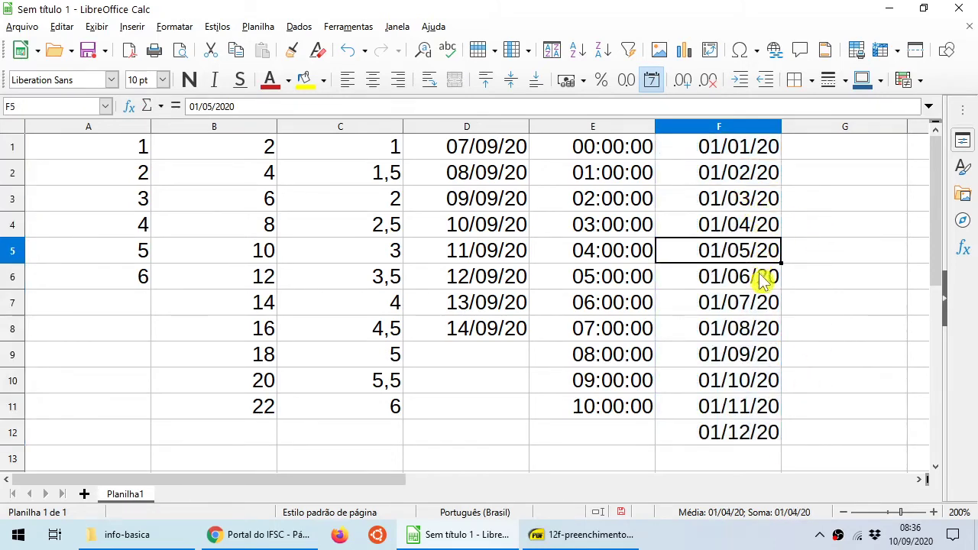
{"action": "left_click", "coordinate": [764, 282]}
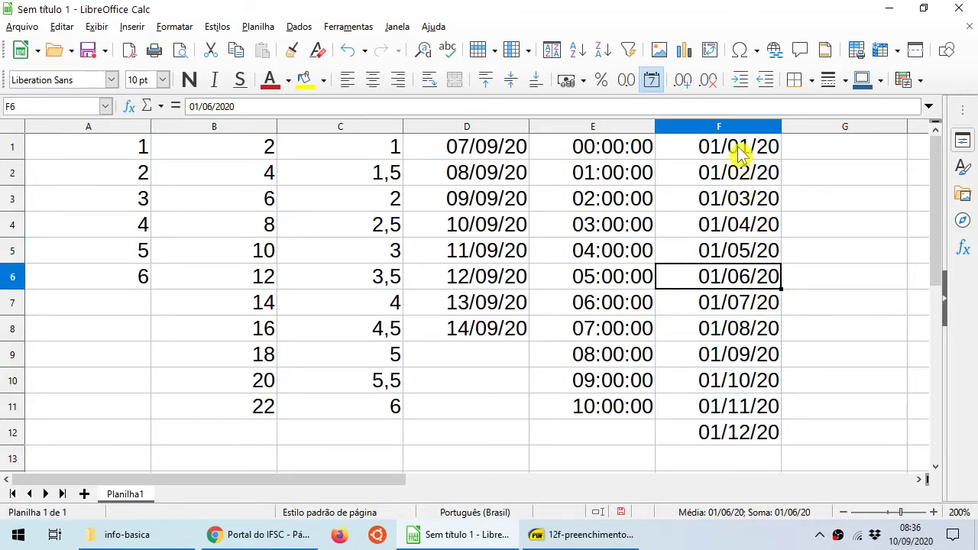
Format the dates in F1:F12 with the full month name date format (MMMM).
{"action": "left_click_drag", "start_coordinate": [740, 153], "coordinate": [754, 443]}
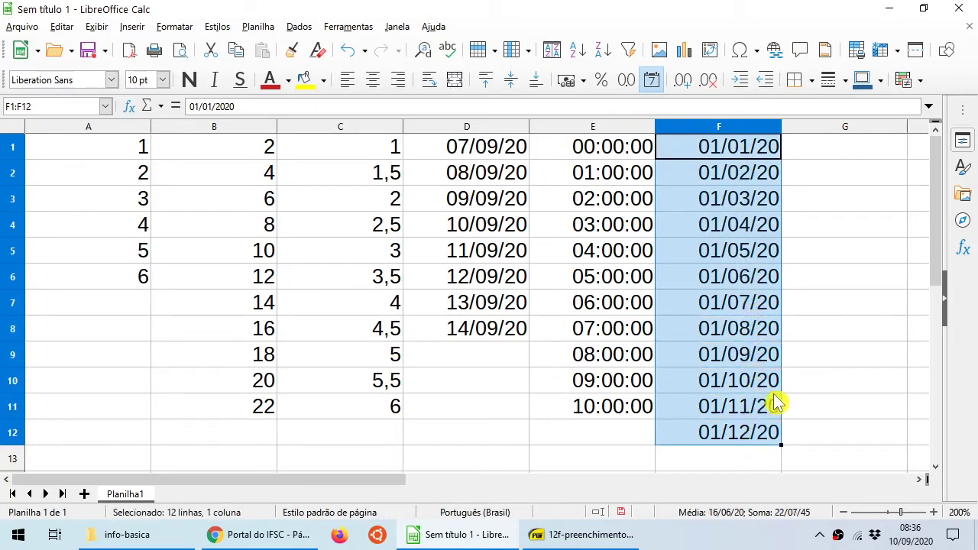
{"action": "left_click", "coordinate": [174, 27]}
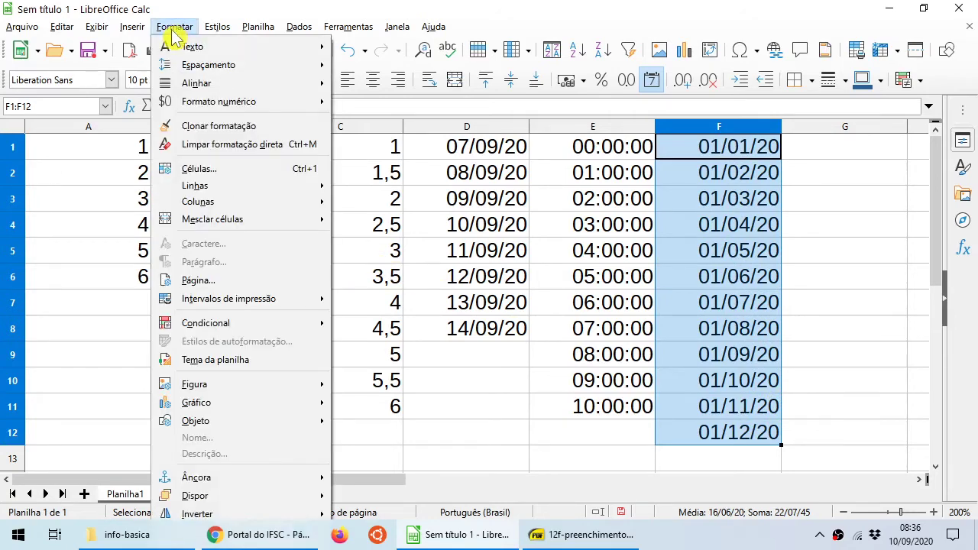
{"action": "left_click", "coordinate": [198, 168]}
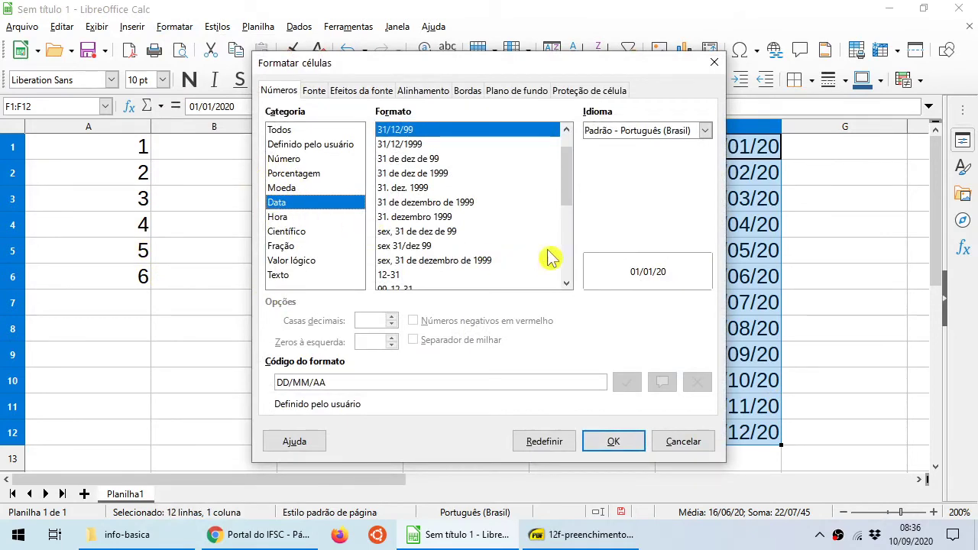
{"action": "left_click_drag", "start_coordinate": [567, 186], "coordinate": [574, 246]}
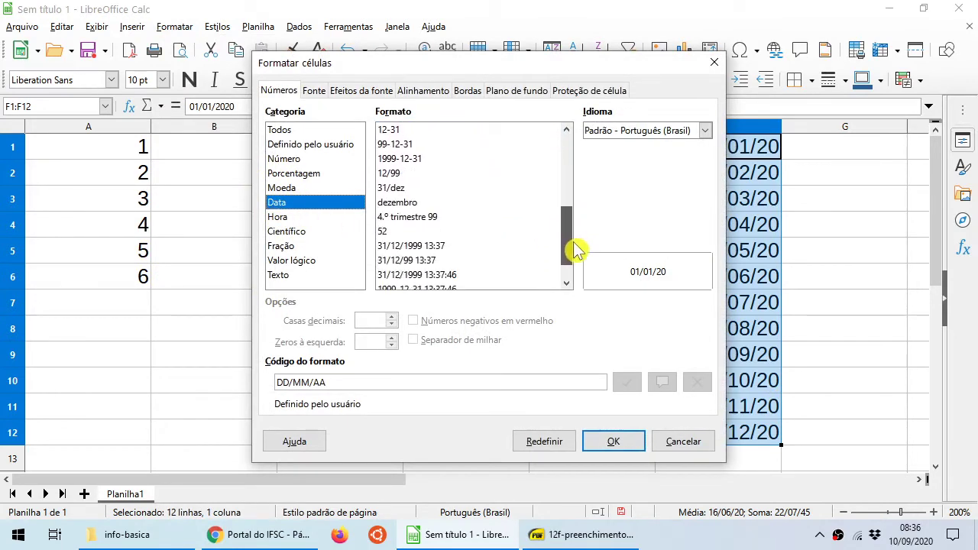
{"action": "left_click", "coordinate": [411, 205]}
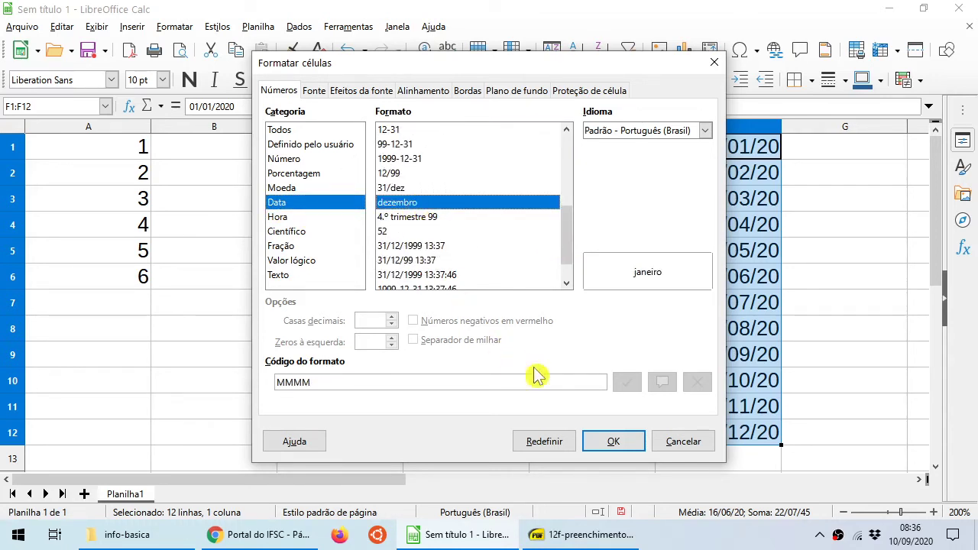
{"action": "left_click", "coordinate": [615, 443]}
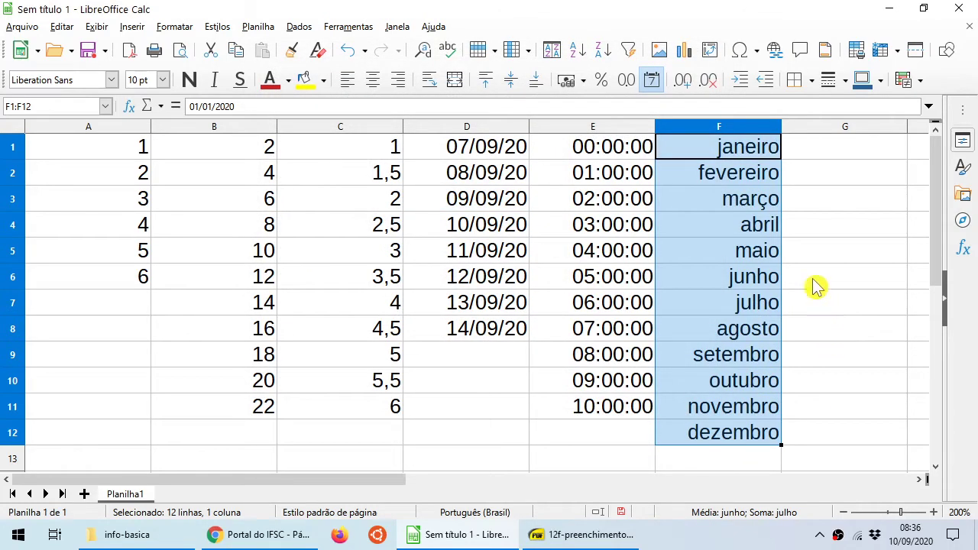
Enter jan in G1 and fev in G2 as the starting values of a month abbreviation series.
{"action": "left_click", "coordinate": [814, 235]}
{"action": "left_click", "coordinate": [844, 146]}
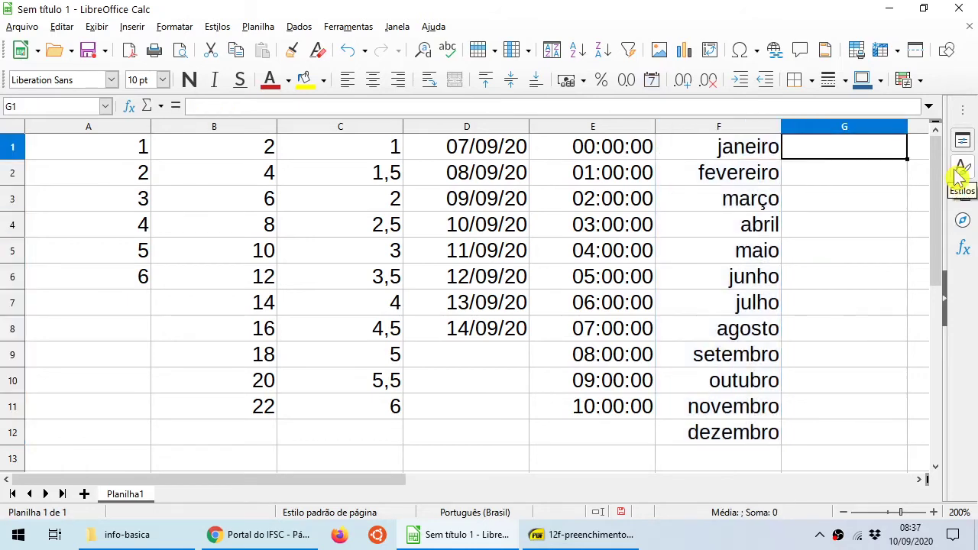
{"action": "type", "text": "jan"}
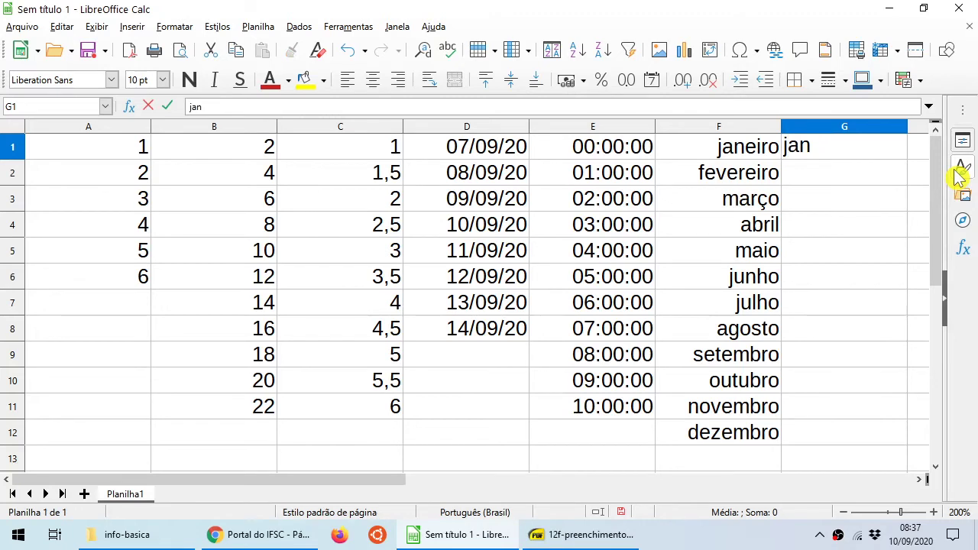
{"action": "key", "text": "Return"}
{"action": "type", "text": "fev"}
{"action": "key", "text": "Return"}
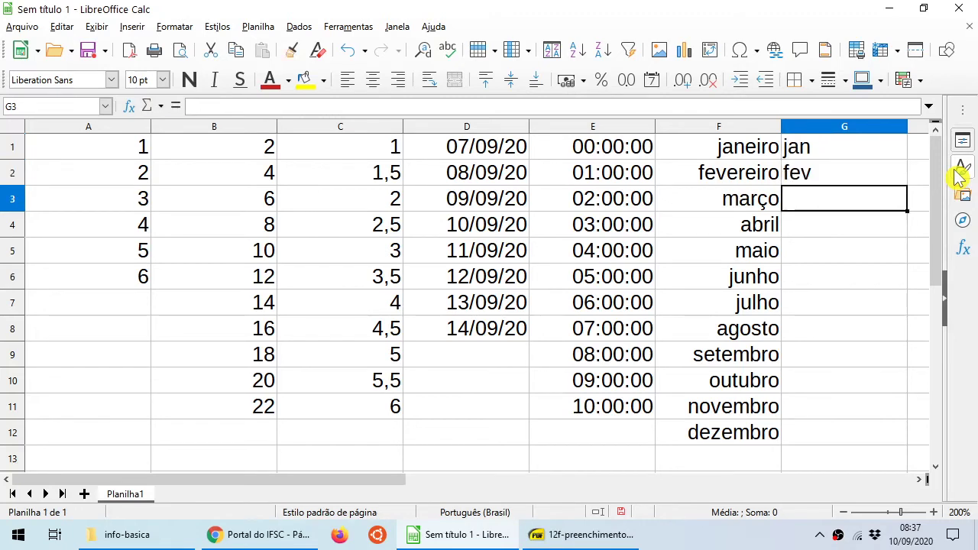
Turn on value highlighting to distinguish the dates in column F from the text in column G.
{"action": "left_click_drag", "start_coordinate": [853, 153], "coordinate": [855, 174]}
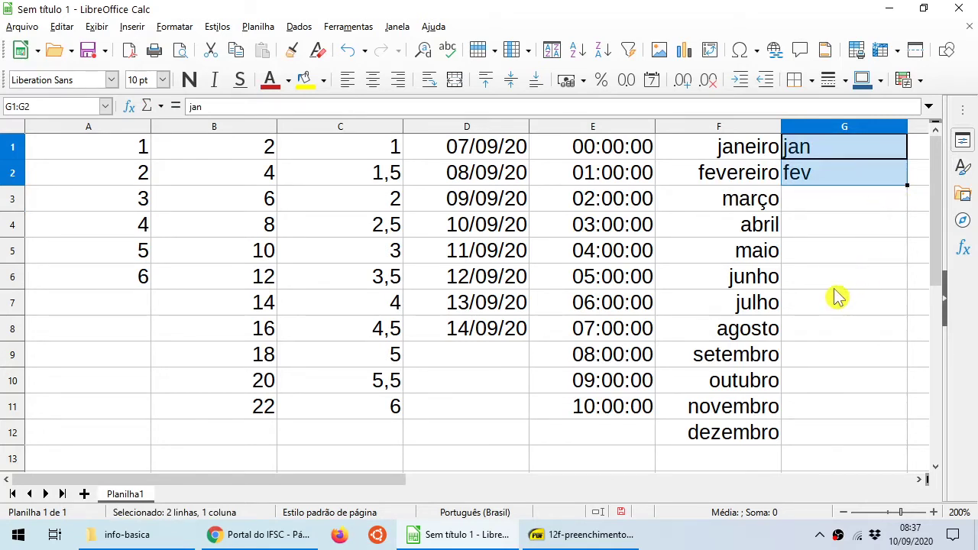
{"action": "left_click_drag", "start_coordinate": [753, 154], "coordinate": [746, 441]}
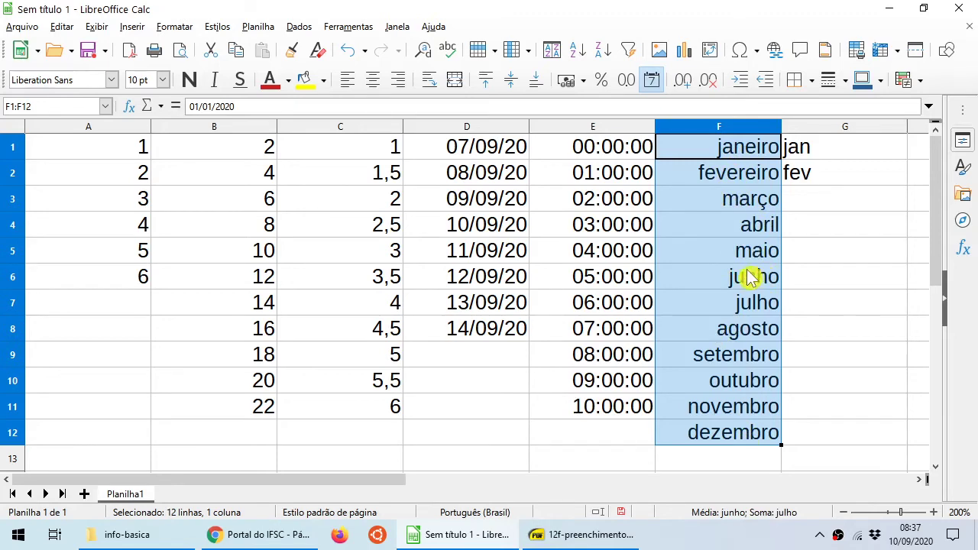
{"action": "left_click", "coordinate": [96, 27]}
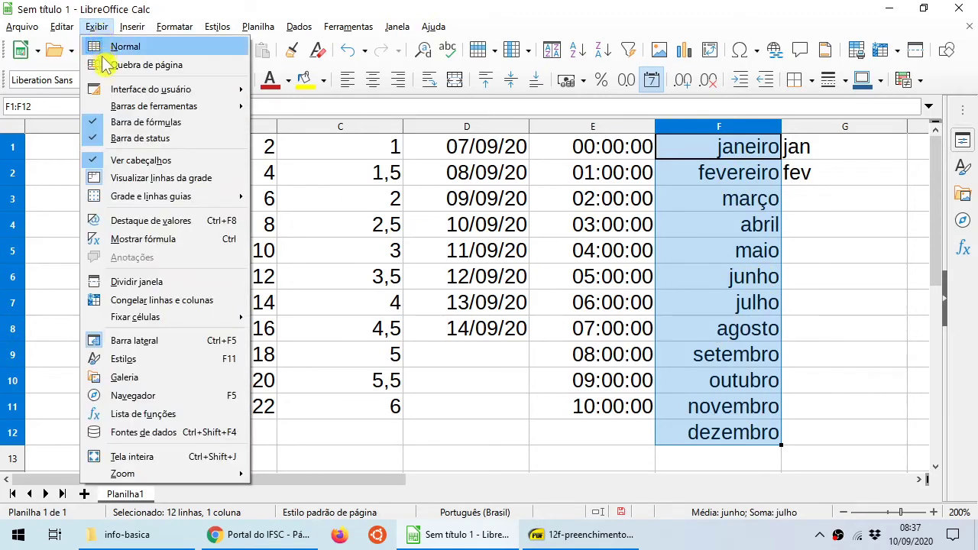
{"action": "left_click", "coordinate": [157, 221]}
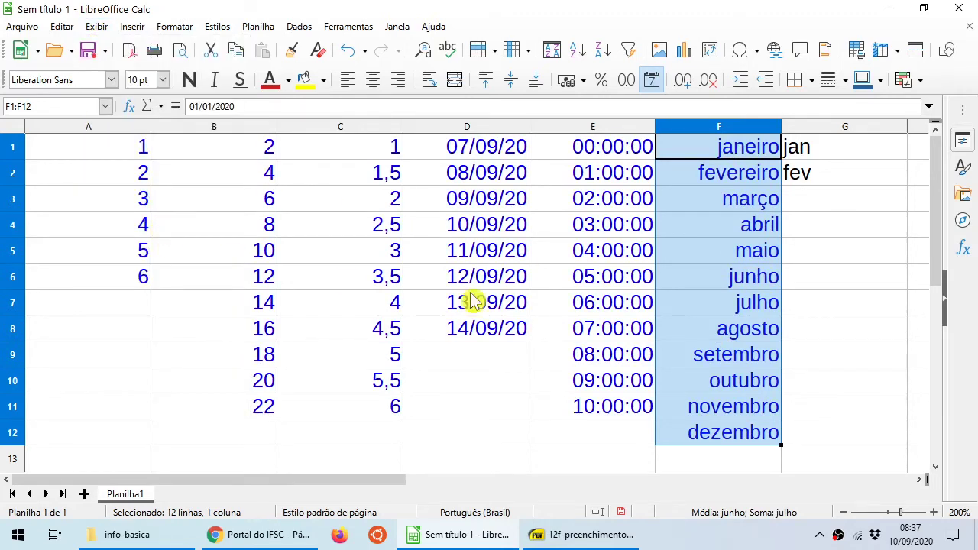
{"action": "left_click", "coordinate": [697, 260]}
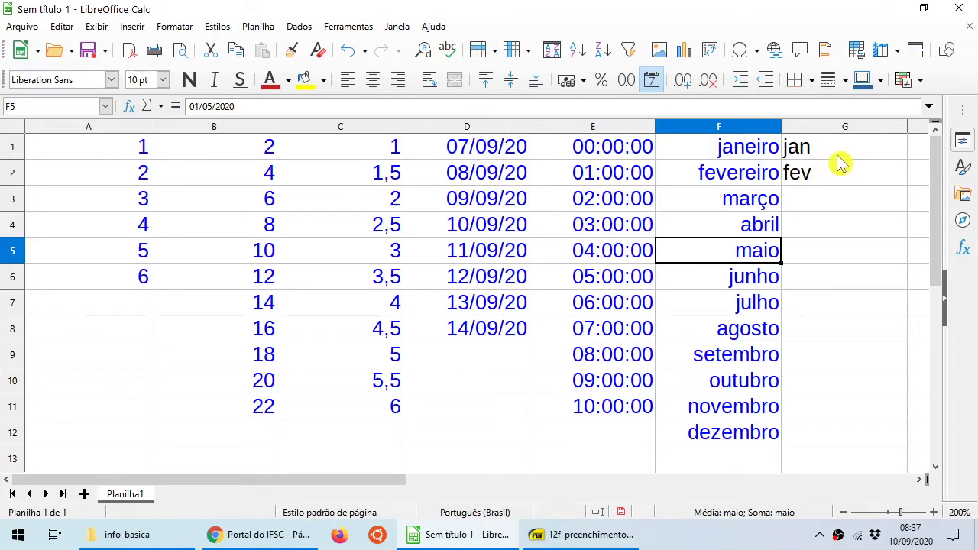
Extend the month abbreviation series from G1:G2 down to G12.
{"action": "left_click_drag", "start_coordinate": [821, 153], "coordinate": [825, 175]}
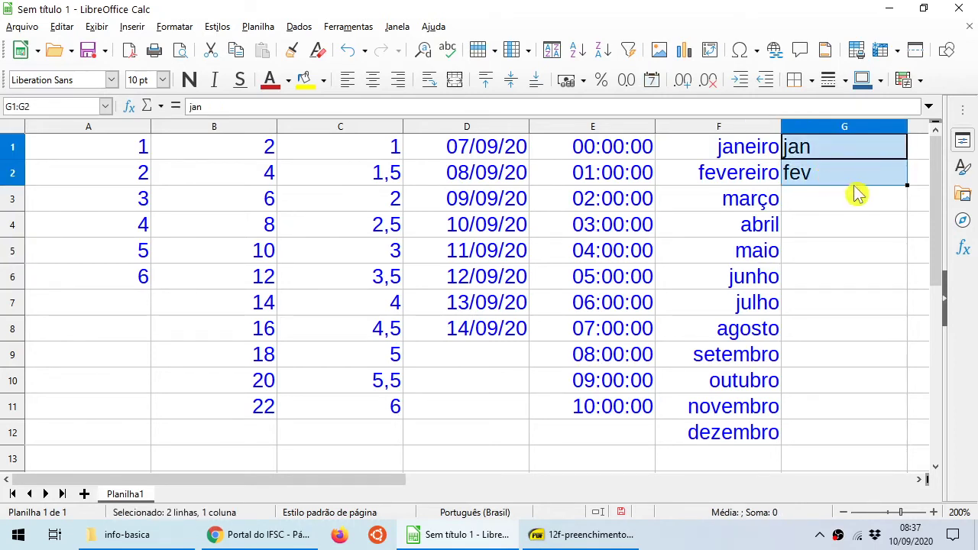
{"action": "left_click_drag", "start_coordinate": [908, 185], "coordinate": [915, 441]}
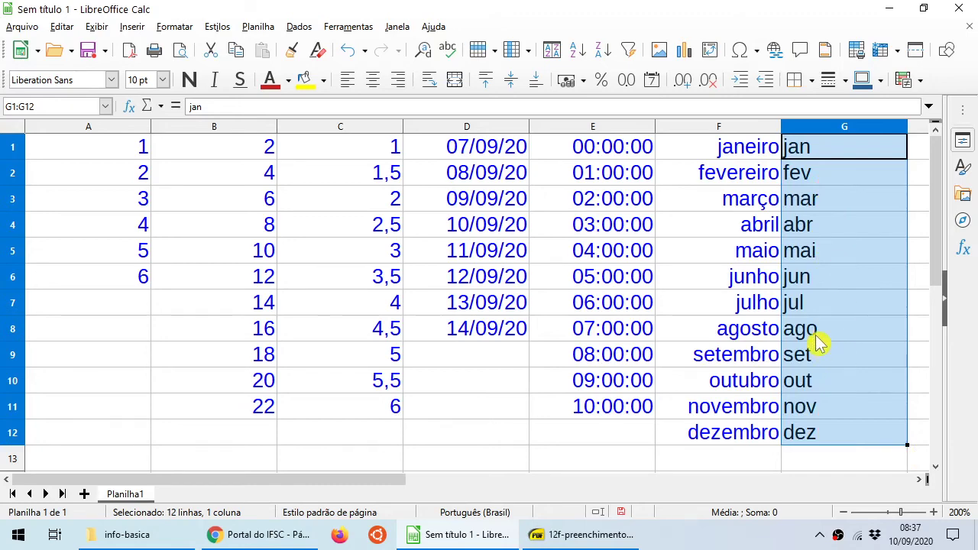
{"action": "key", "text": "Right"}
{"action": "key", "text": "Left"}
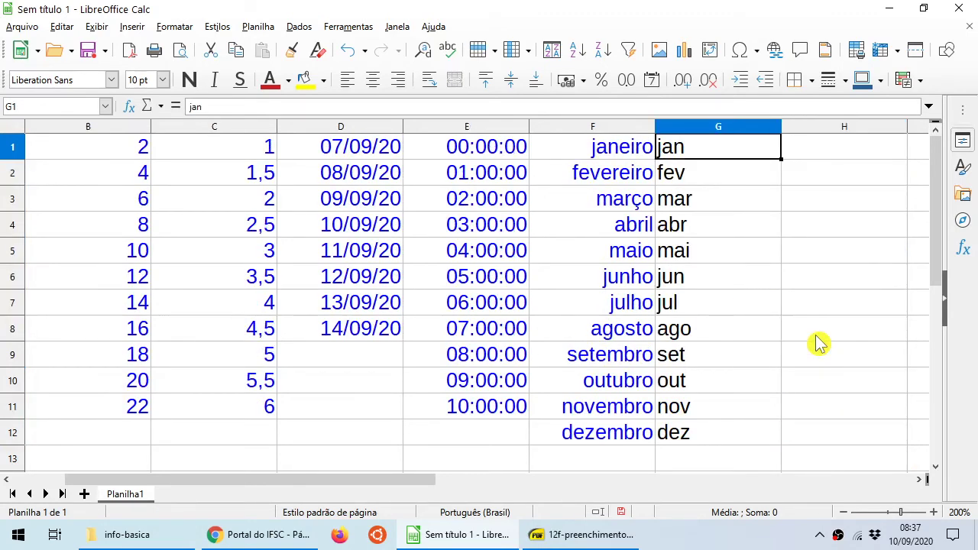
Enter domingo in H1 and segunda in H2 as the starting values of a weekday series.
{"action": "key", "text": "Right"}
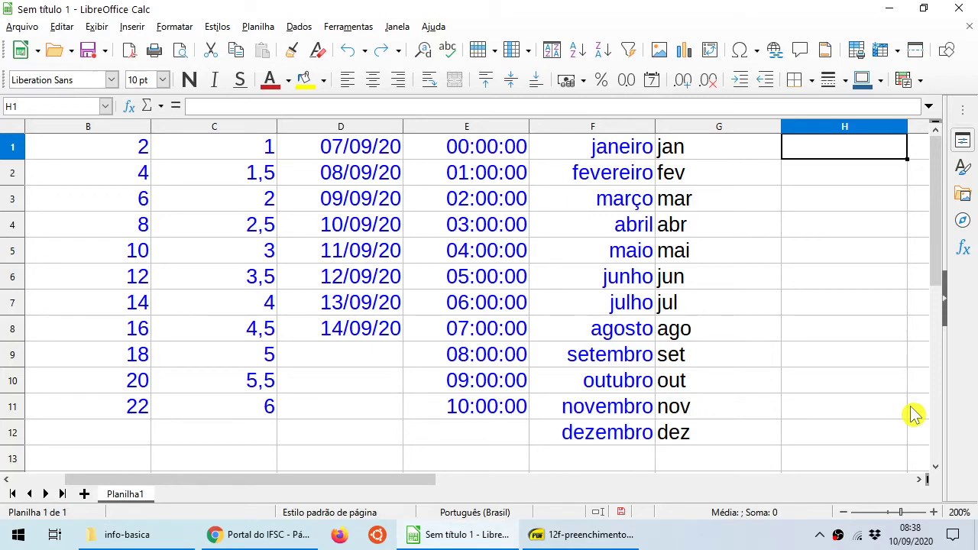
{"action": "key", "text": "Right"}
{"action": "key", "text": "Left"}
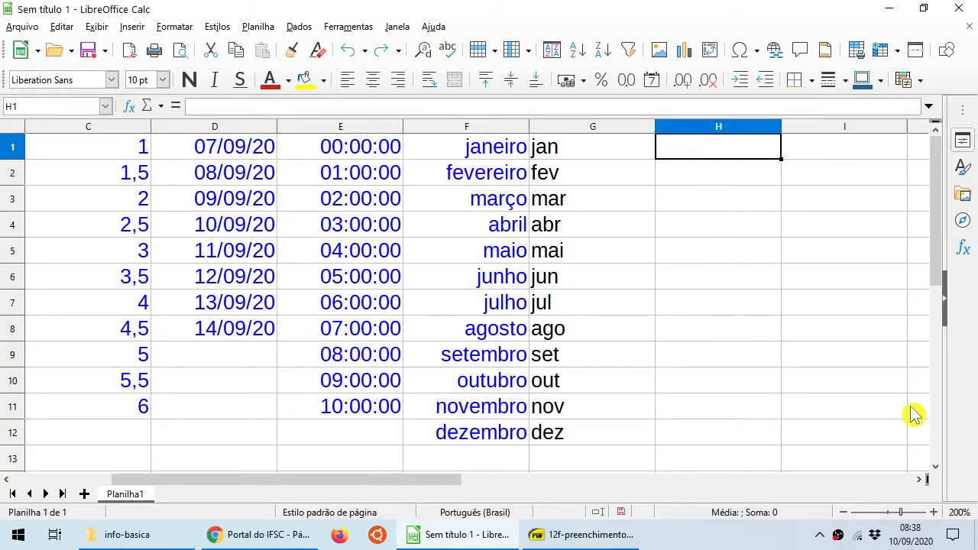
{"action": "type", "text": "domingo"}
{"action": "key", "text": "BackSpace"}
{"action": "type", "text": "go"}
{"action": "key", "text": "Return"}
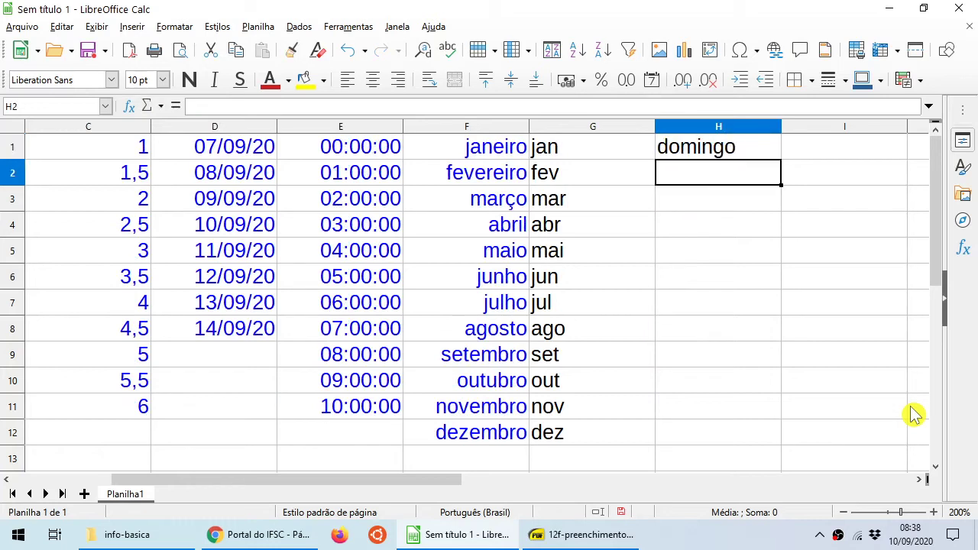
{"action": "type", "text": "segunda"}
{"action": "key", "text": "Return"}
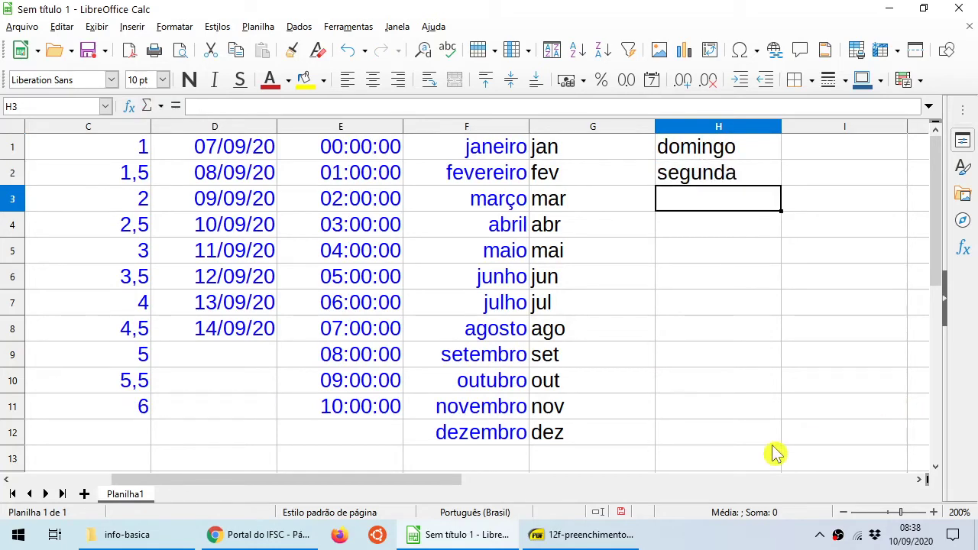
Try to extend the weekday series from H1:H2 down to H12.
{"action": "left_click", "coordinate": [733, 153]}
{"action": "left_click_drag", "start_coordinate": [733, 153], "coordinate": [792, 442]}
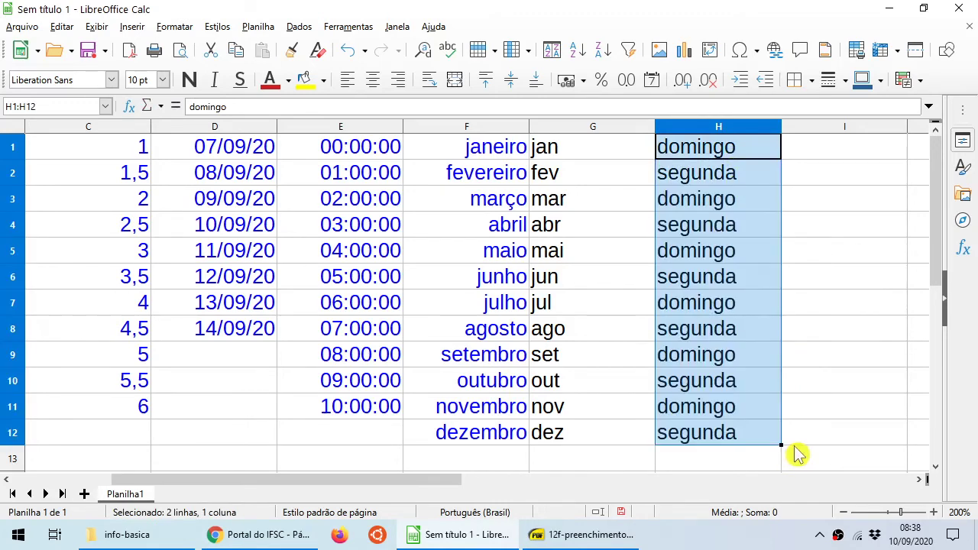
{"action": "left_click", "coordinate": [836, 252]}
Edit H2 so that the weekday reads segunda-feira.
{"action": "left_click", "coordinate": [739, 153]}
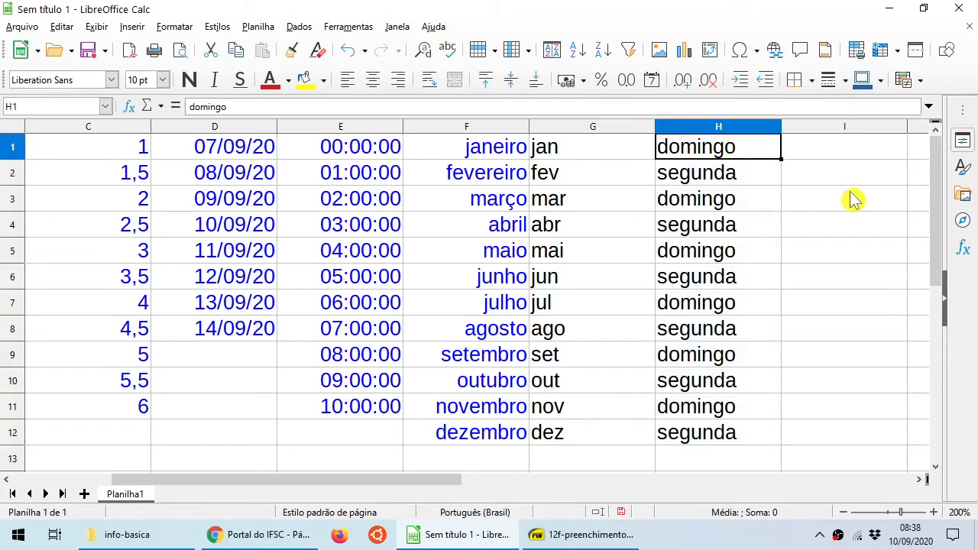
{"action": "key", "text": "Down"}
{"action": "key", "text": "F2"}
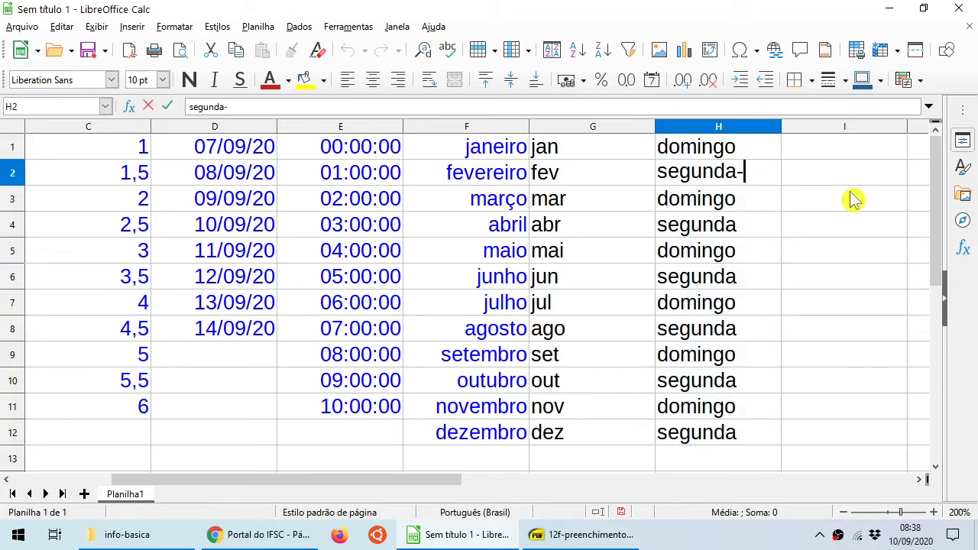
{"action": "key", "text": "Return"}
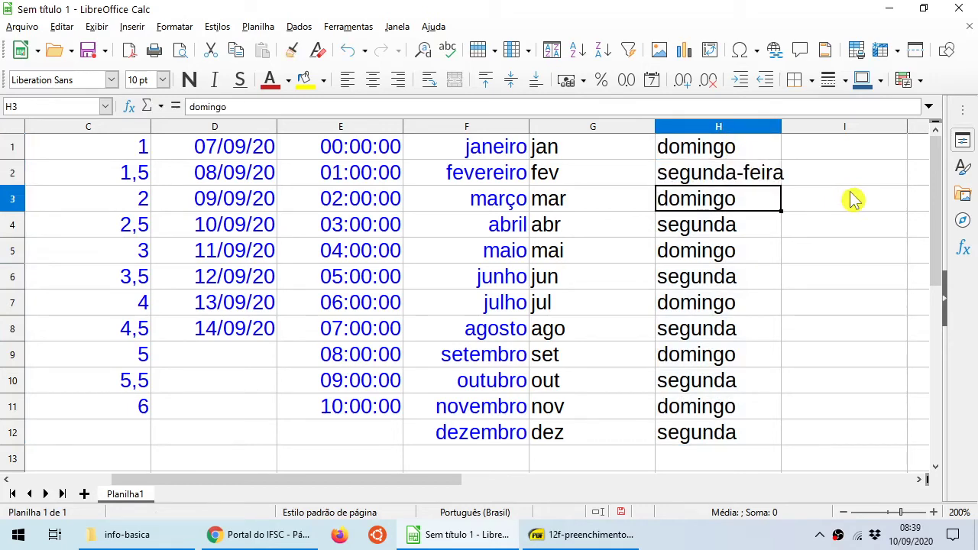
Fill the weekday series again from domingo and segunda-feira in H1:H2 down to H12.
{"action": "left_click_drag", "start_coordinate": [723, 146], "coordinate": [723, 170]}
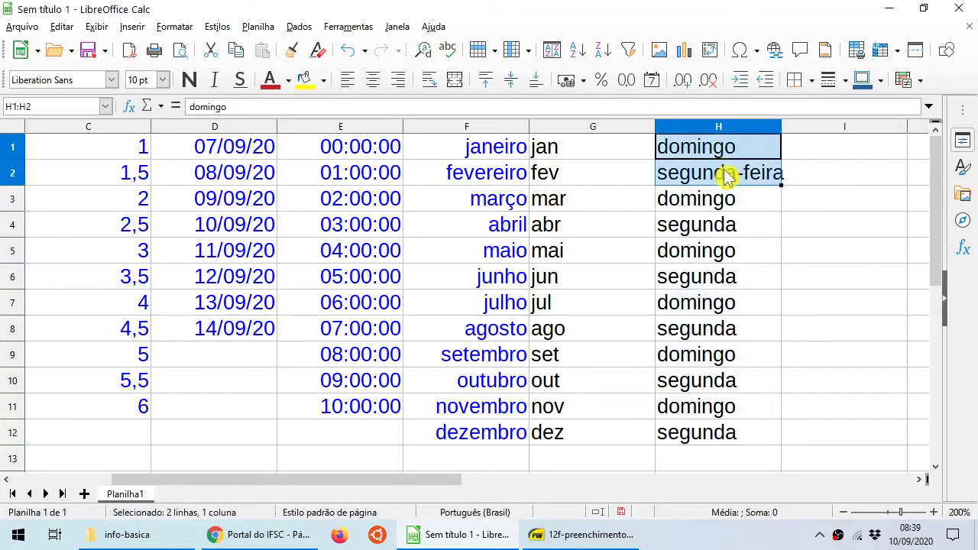
{"action": "left_click_drag", "start_coordinate": [781, 186], "coordinate": [796, 447]}
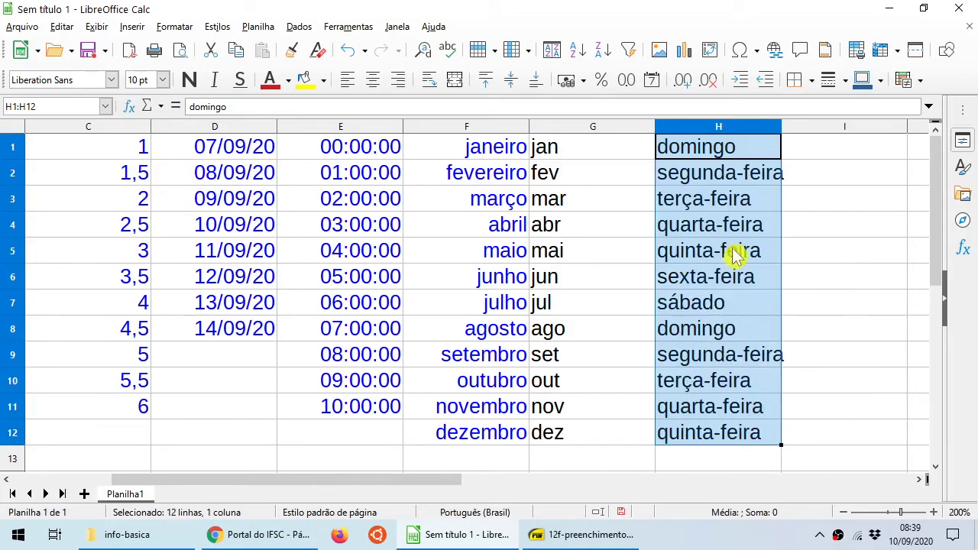
{"action": "left_click", "coordinate": [725, 203]}
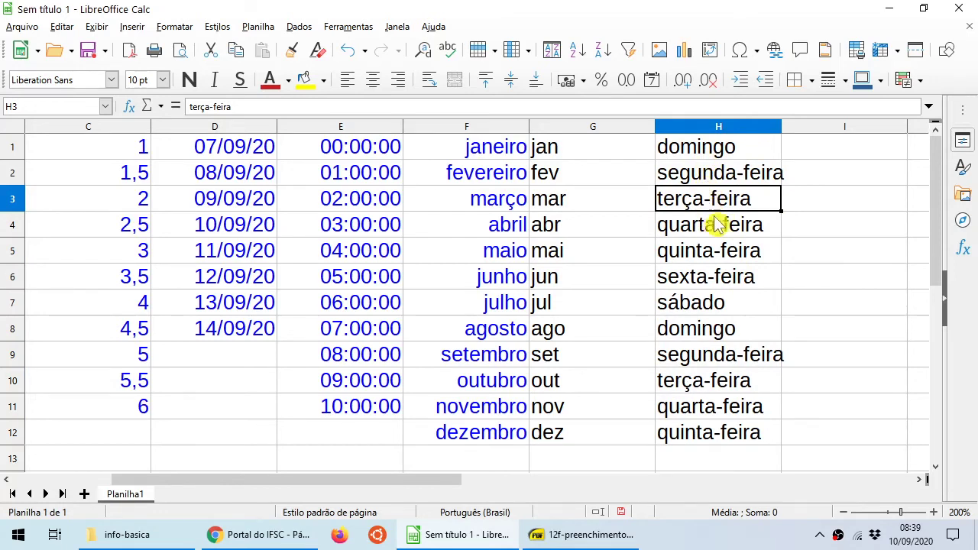
Enter dom in I1 and seg in I2, and fill the abbreviated weekday series down to I12.
{"action": "left_click", "coordinate": [822, 155]}
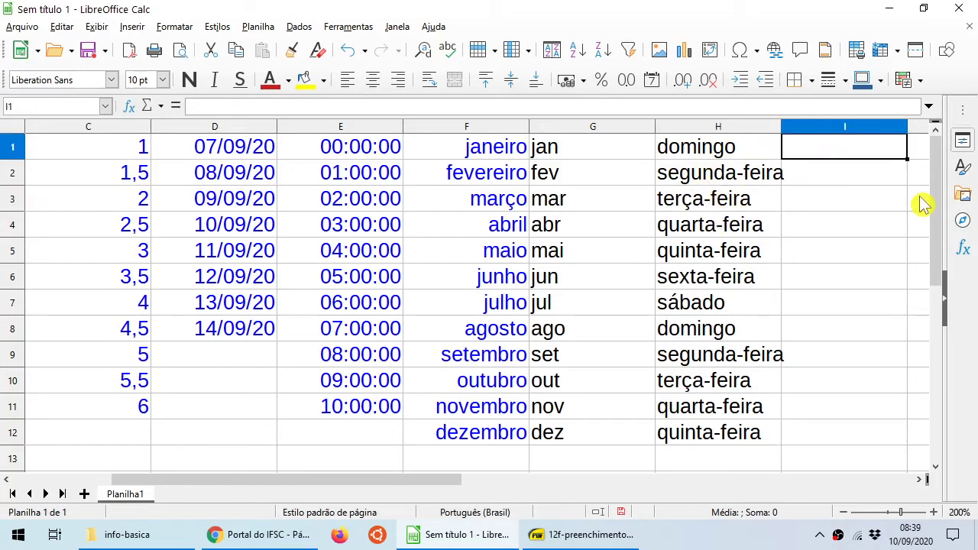
{"action": "type", "text": "dom"}
{"action": "key", "text": "Return"}
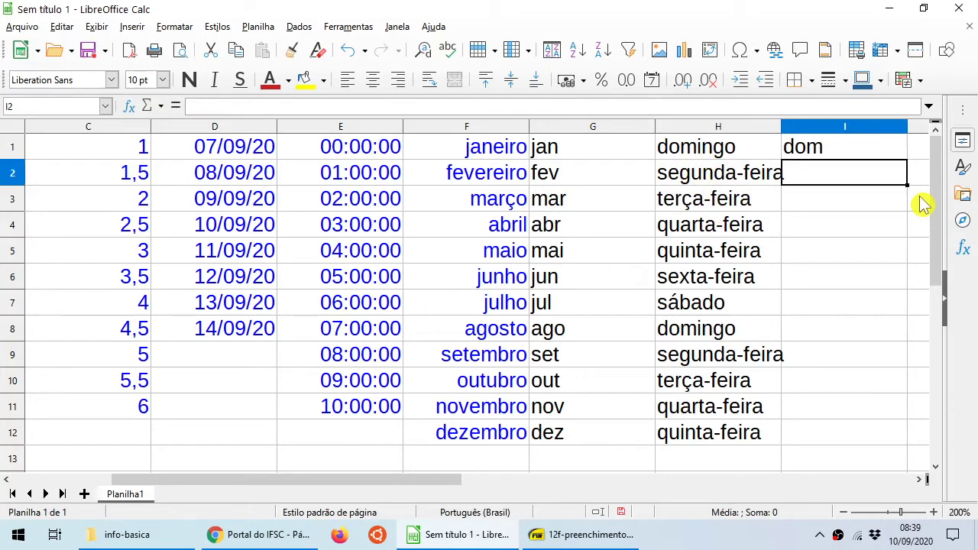
{"action": "type", "text": "seg"}
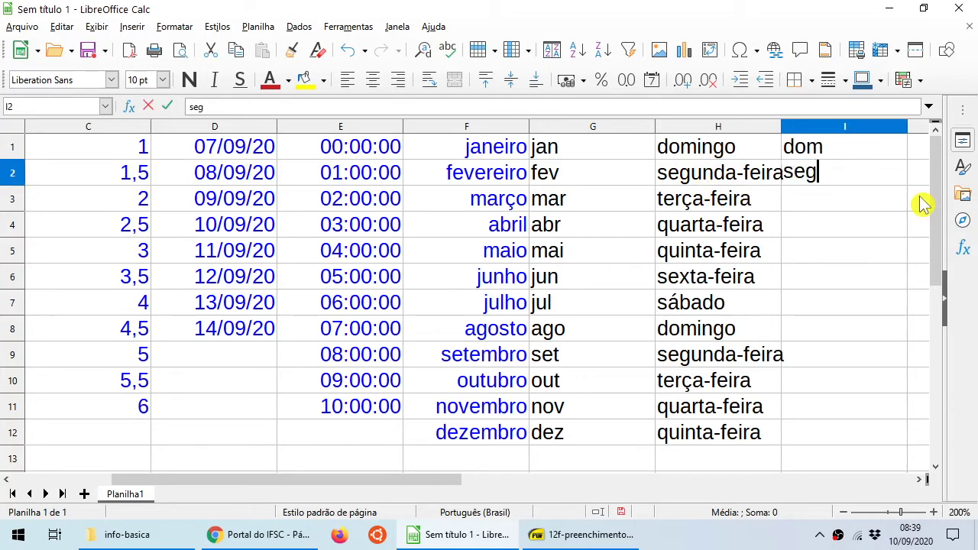
{"action": "key", "text": "Return"}
{"action": "left_click_drag", "start_coordinate": [821, 153], "coordinate": [824, 174]}
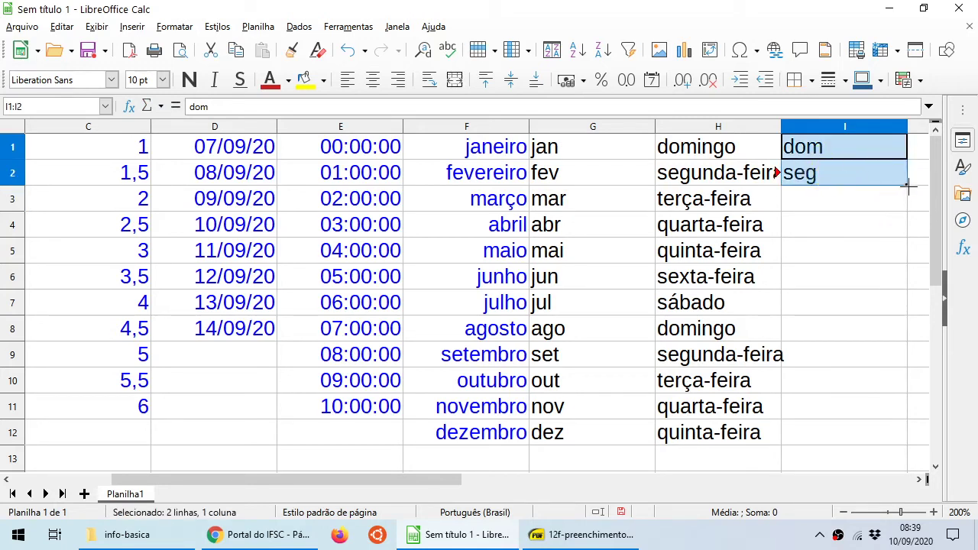
{"action": "left_click_drag", "start_coordinate": [909, 185], "coordinate": [909, 445]}
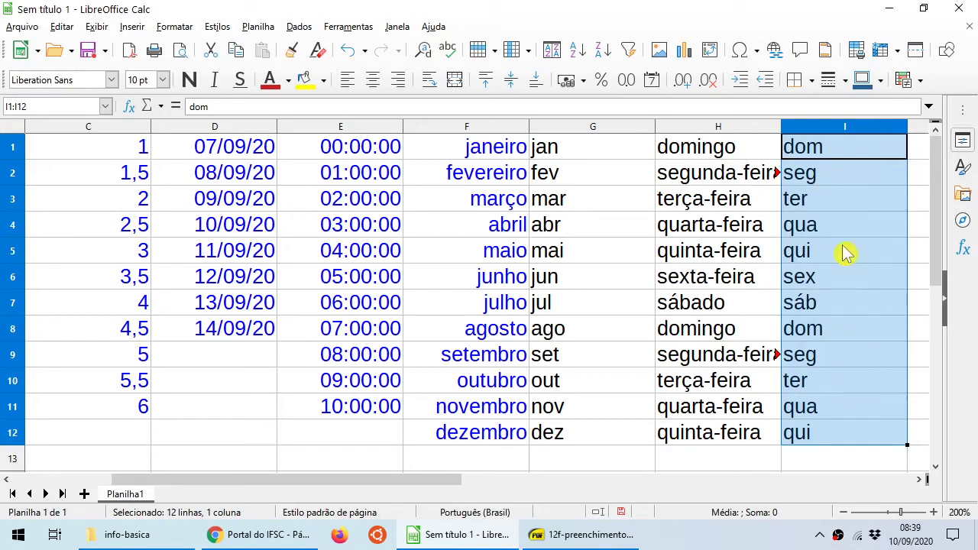
{"action": "key", "text": "Left"}
{"action": "key", "text": "Left"}
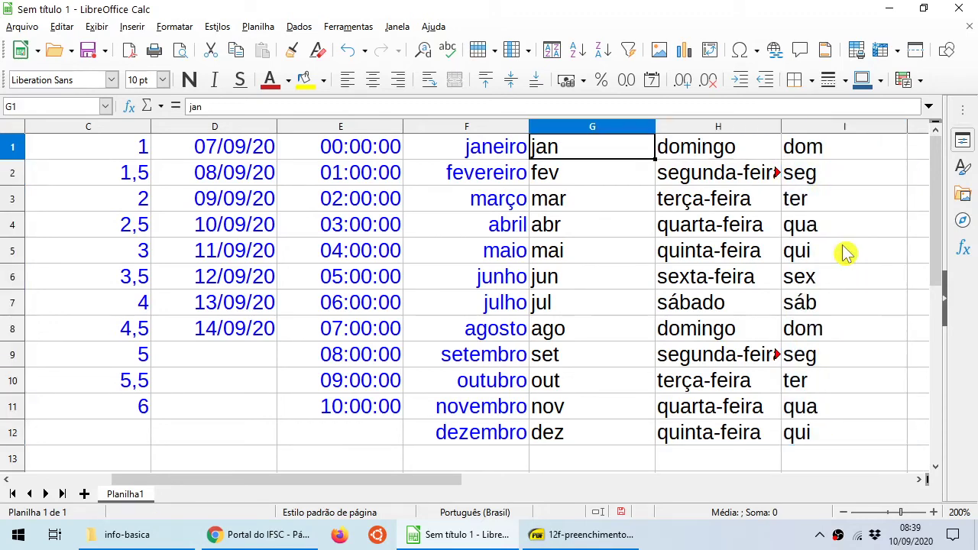
{"action": "key", "text": "Right"}
{"action": "key", "text": "Right"}
{"action": "key", "text": "Left"}
{"action": "key", "text": "Left"}
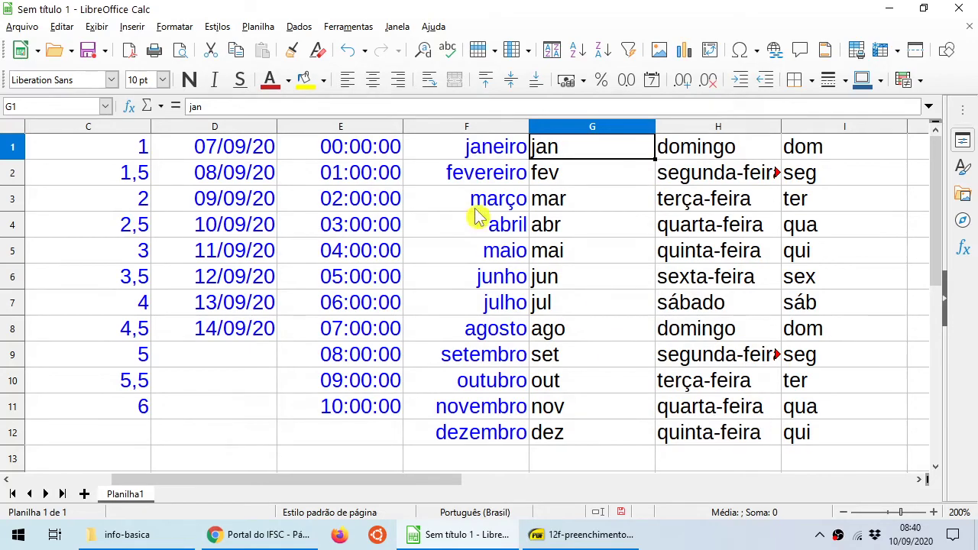
Open the Listas ordenadas page of the LibreOffice Calc options and review the predefined weekday and month lists.
{"action": "left_click", "coordinate": [356, 28]}
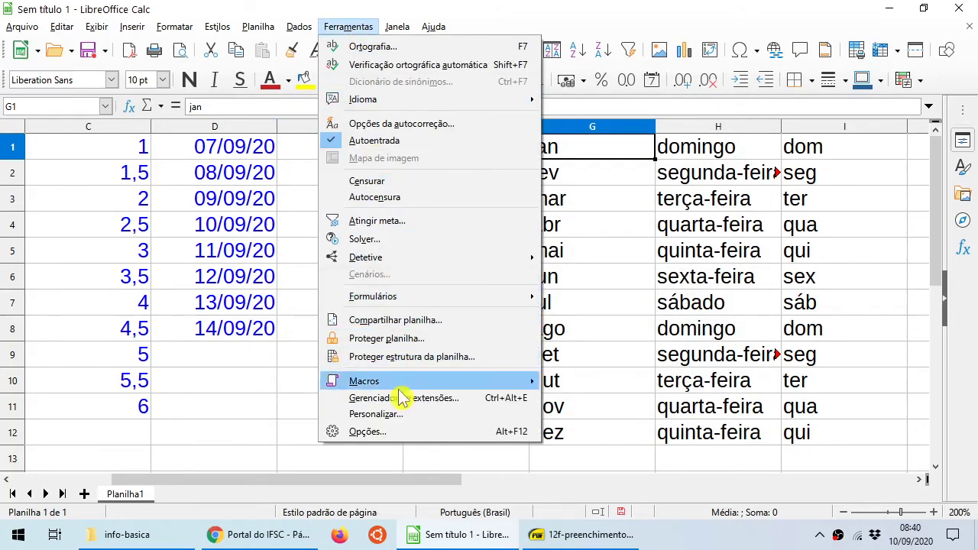
{"action": "left_click", "coordinate": [397, 433]}
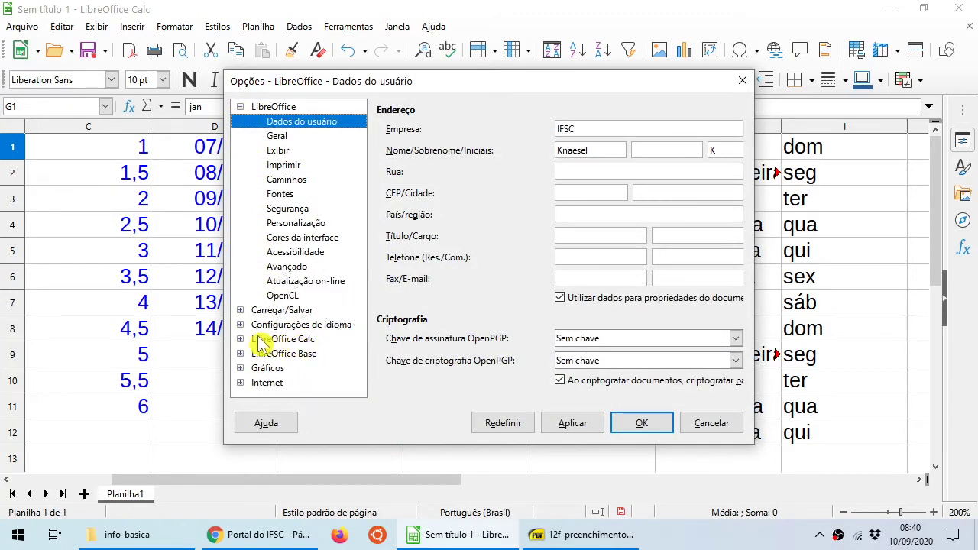
{"action": "left_click", "coordinate": [241, 338]}
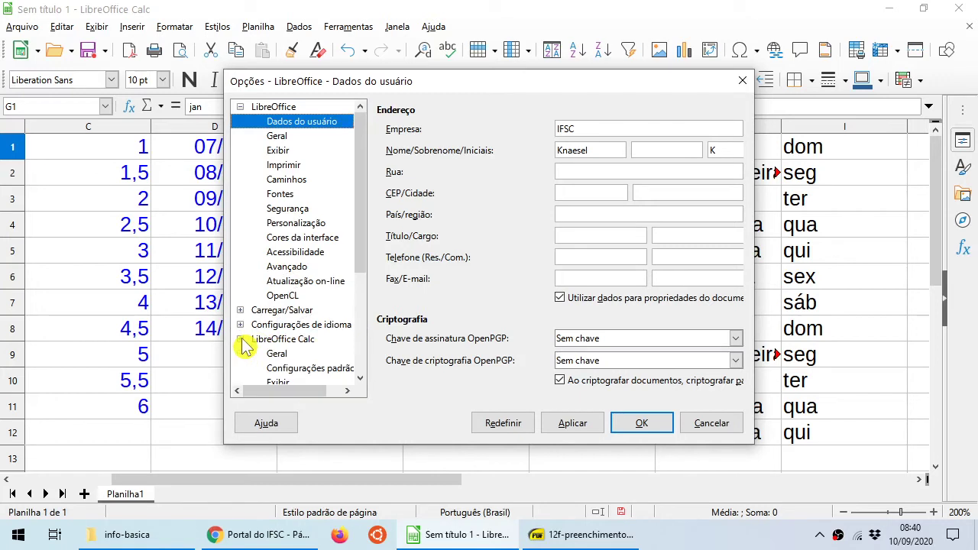
{"action": "left_click_drag", "start_coordinate": [360, 245], "coordinate": [365, 357]}
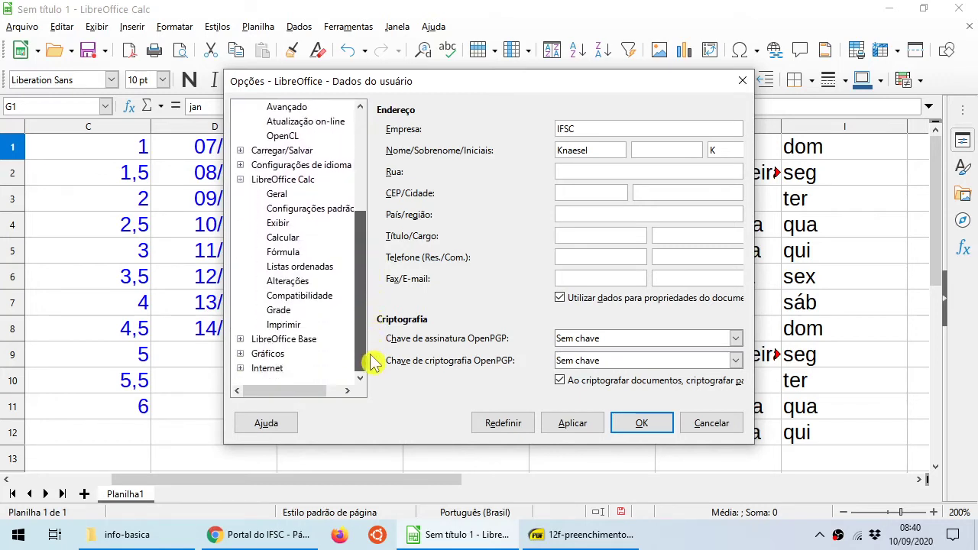
{"action": "left_click", "coordinate": [332, 269]}
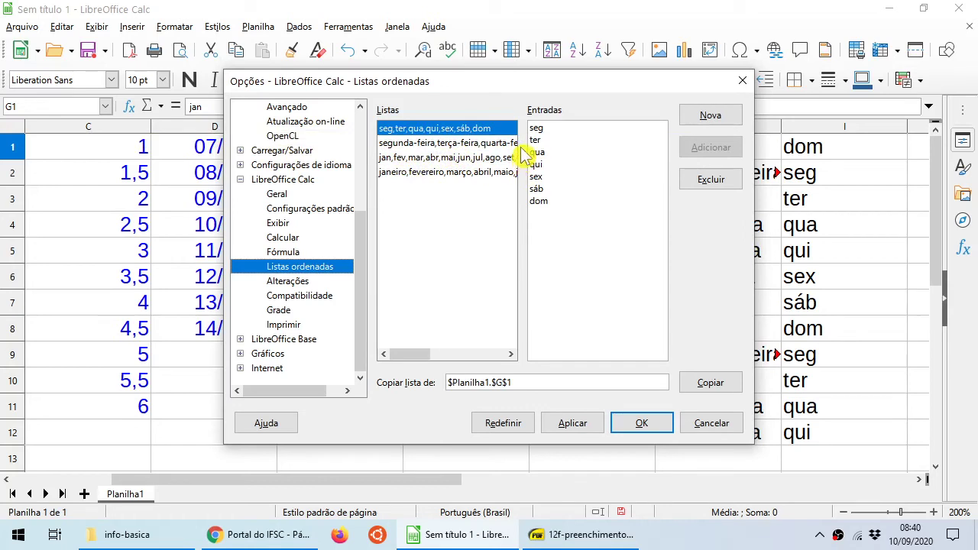
{"action": "key", "text": "ctrl"}
{"action": "key", "text": "ctrl"}
{"action": "key", "text": "ctrl"}
{"action": "key", "text": "ctrl"}
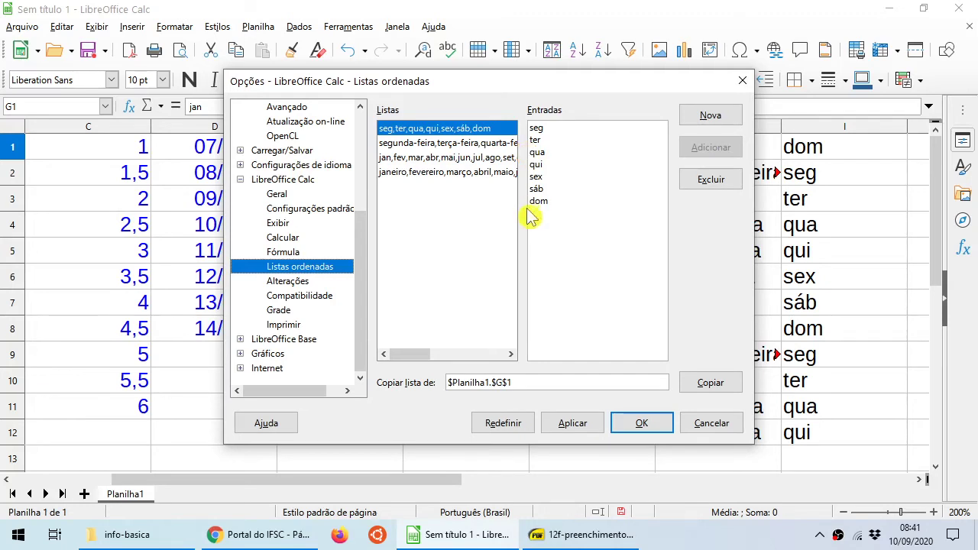
Create a new sort list with the entries segunda, terça, quarta, quinta, sexta, sábado and domingo, and accept the options.
{"action": "left_click", "coordinate": [710, 119]}
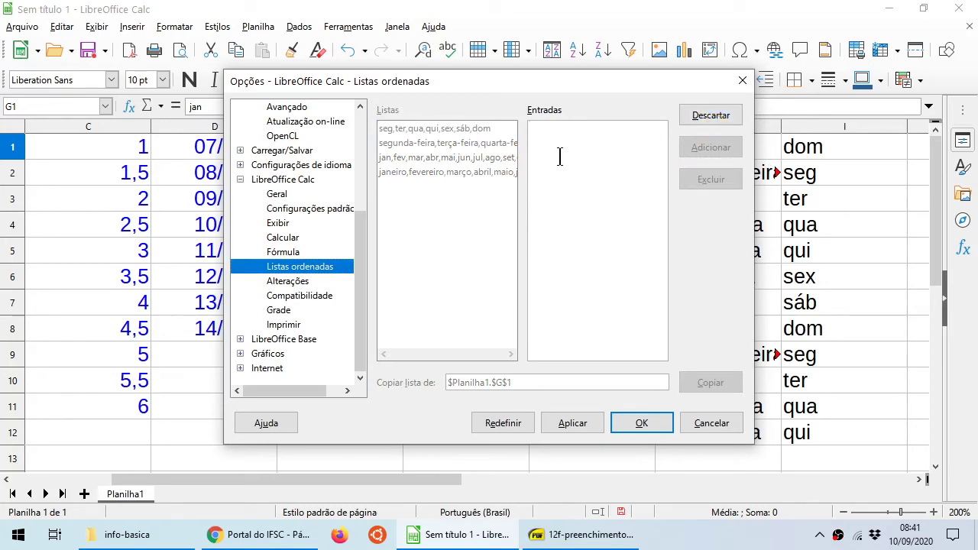
{"action": "type", "text": "se"}
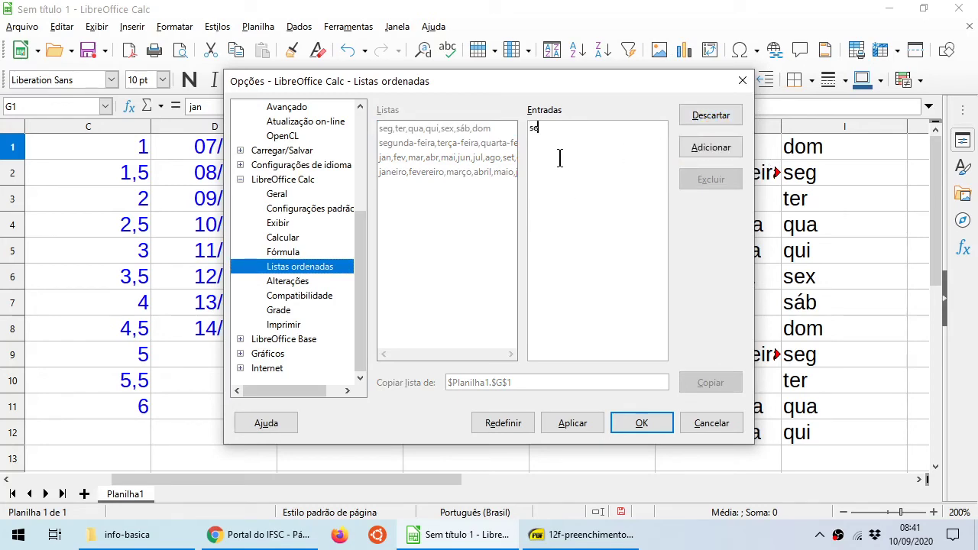
{"action": "type", "text": "gunda"}
{"action": "key", "text": "Return"}
{"action": "type", "text": "terç"}
{"action": "type", "text": "quinta"}
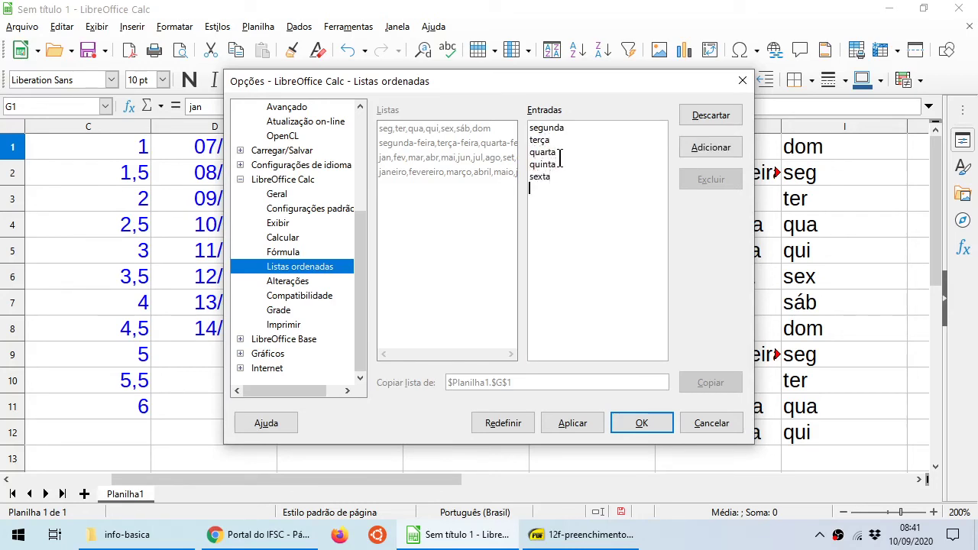
{"action": "type", "text": "domingo"}
{"action": "left_click", "coordinate": [579, 422]}
{"action": "left_click", "coordinate": [580, 425]}
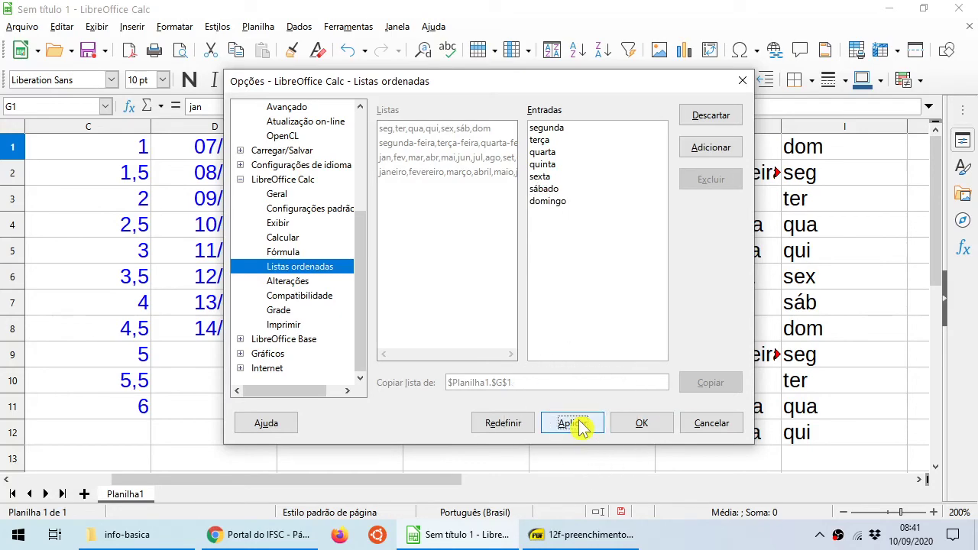
{"action": "left_click", "coordinate": [642, 423]}
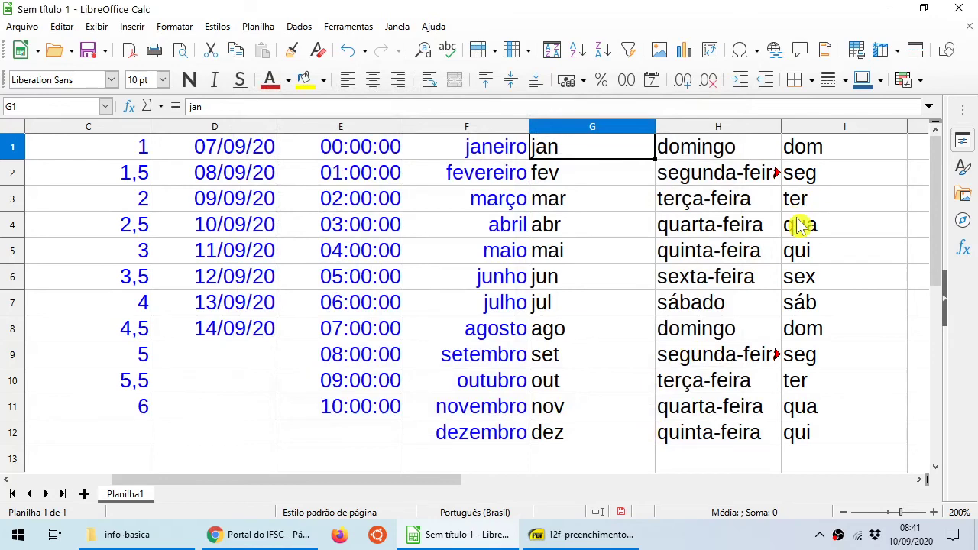
Enter segunda in J1 and fill the custom weekday series down to J12.
{"action": "key", "text": "Right"}
{"action": "key", "text": "Right"}
{"action": "key", "text": "Right"}
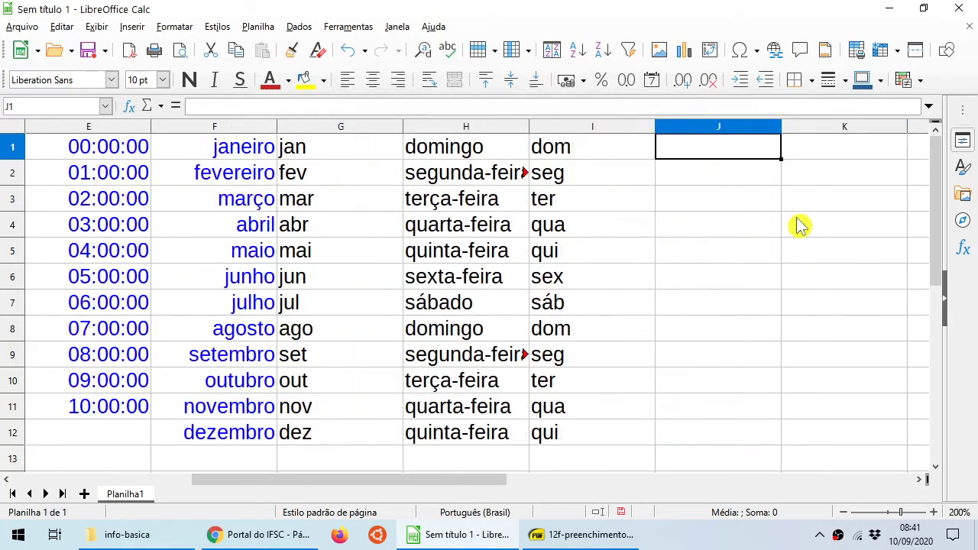
{"action": "type", "text": "segunda"}
{"action": "key", "text": "Return"}
{"action": "key", "text": "Up"}
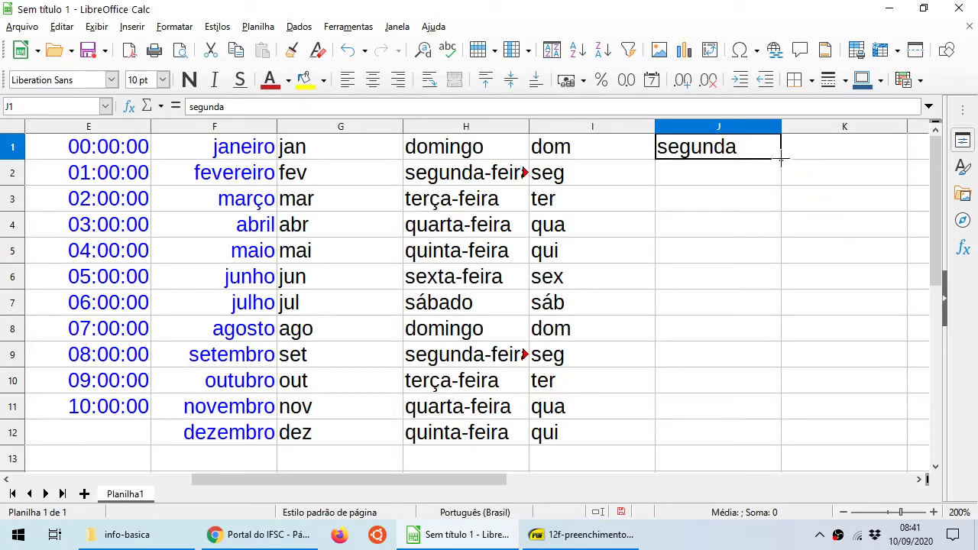
{"action": "left_click_drag", "start_coordinate": [780, 162], "coordinate": [789, 446]}
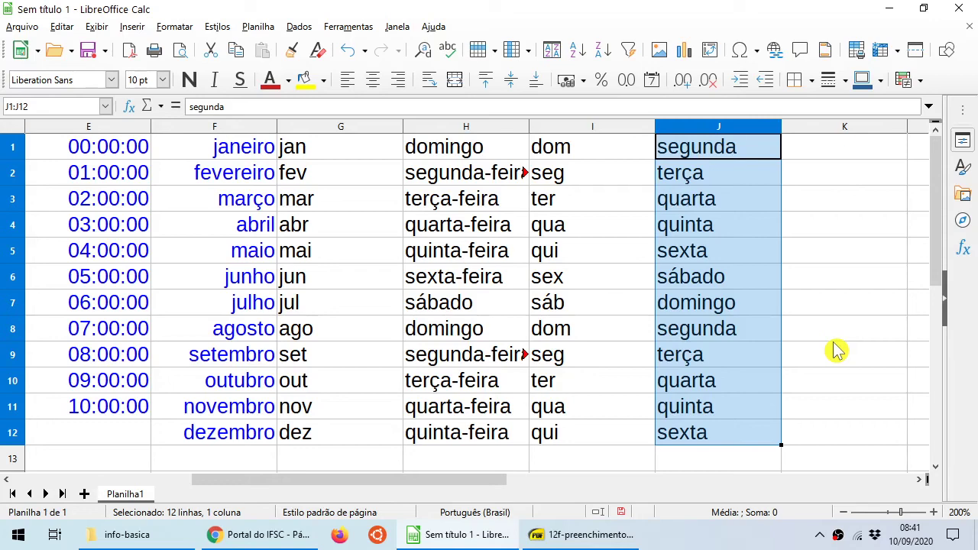
Select cell K1 and examine the sort lists in the Calc options without changing them.
{"action": "key", "text": "Right"}
{"action": "key", "text": "Right"}
{"action": "key", "text": "Right"}
{"action": "key", "text": "Right"}
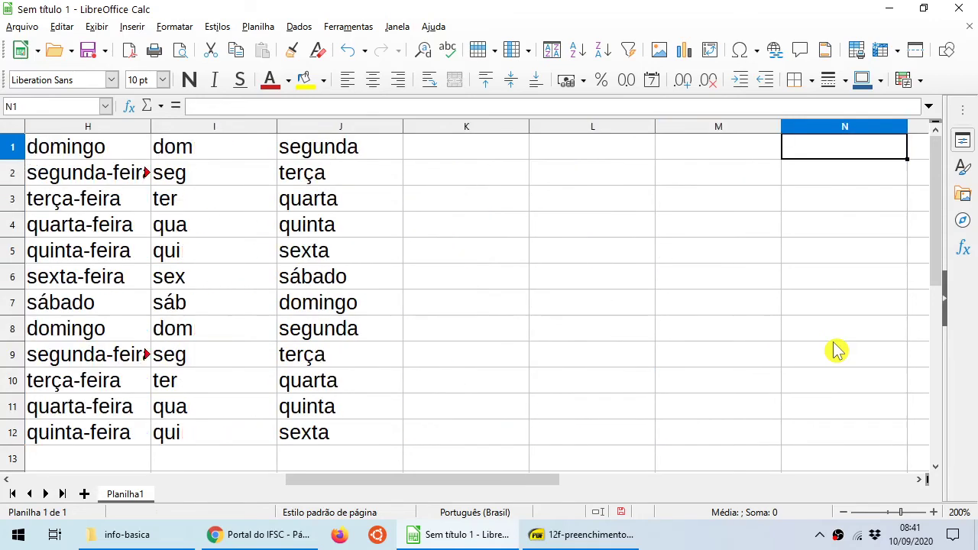
{"action": "key", "text": "Left"}
{"action": "key", "text": "Left"}
{"action": "key", "text": "Left"}
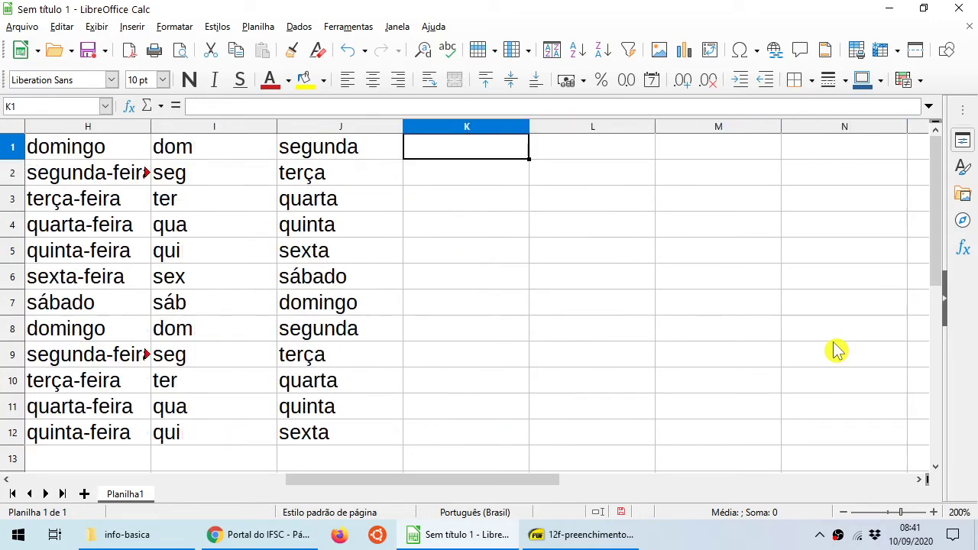
{"action": "left_click", "coordinate": [348, 27]}
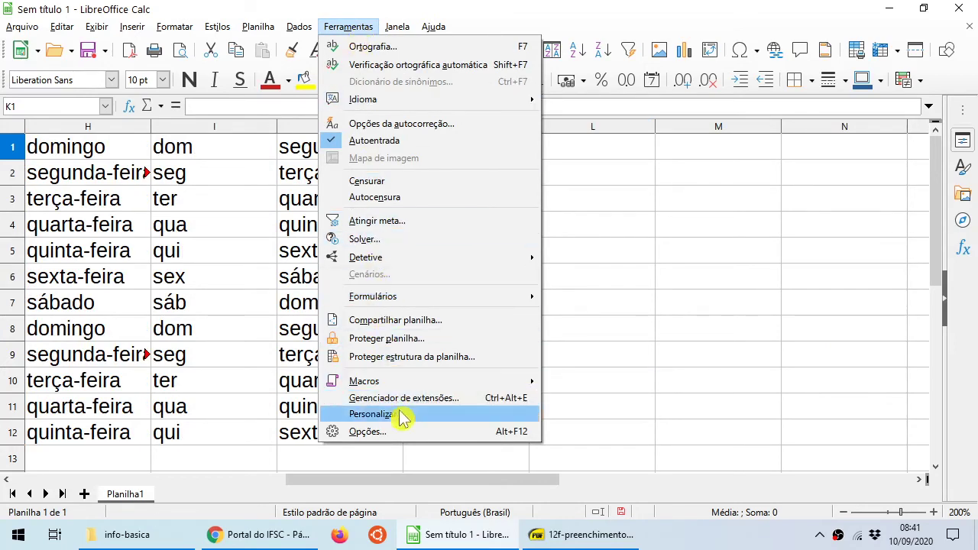
{"action": "left_click", "coordinate": [386, 431]}
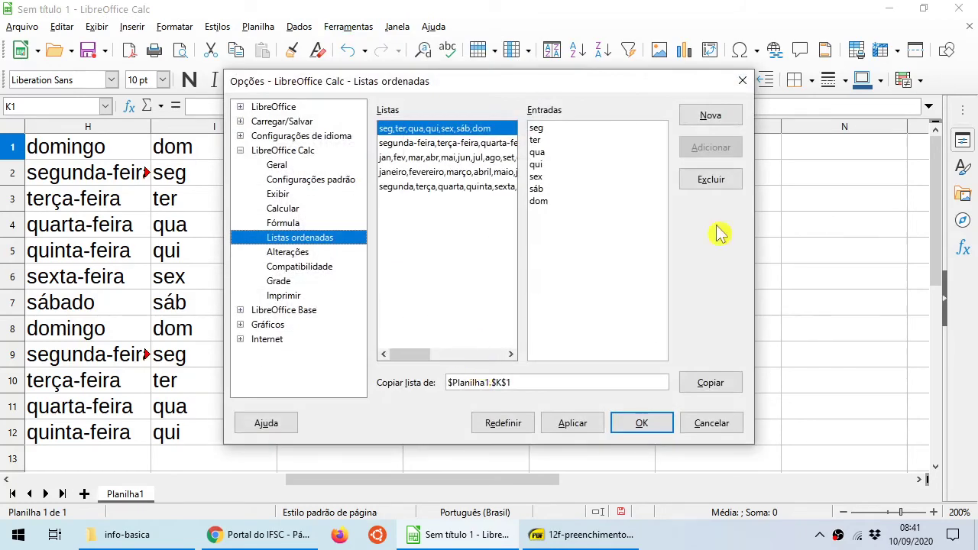
{"action": "left_click", "coordinate": [712, 428]}
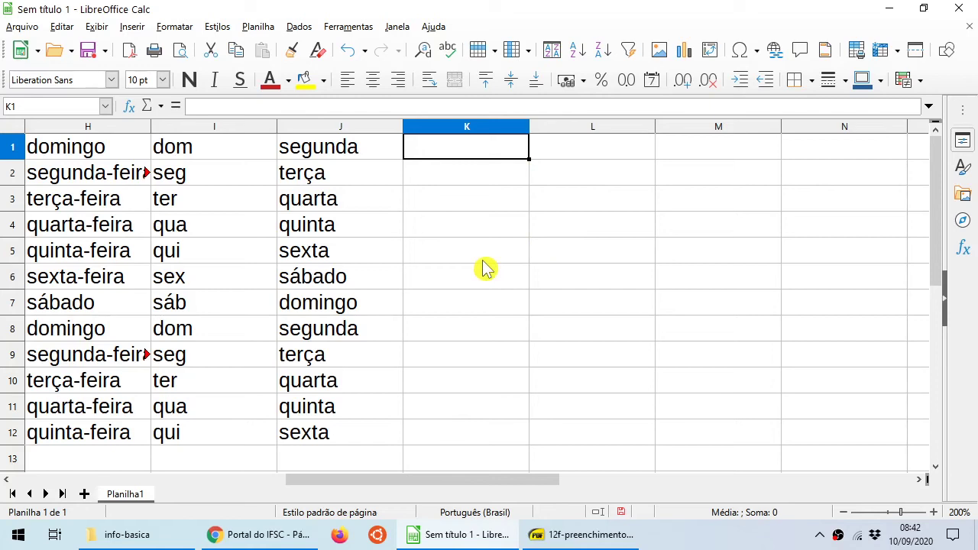
Enter abacate, ameixa, amora, banana, carambola, damasco, framboesa, goiaba and graviola in cells K1 to K9.
{"action": "type", "text": "abacate"}
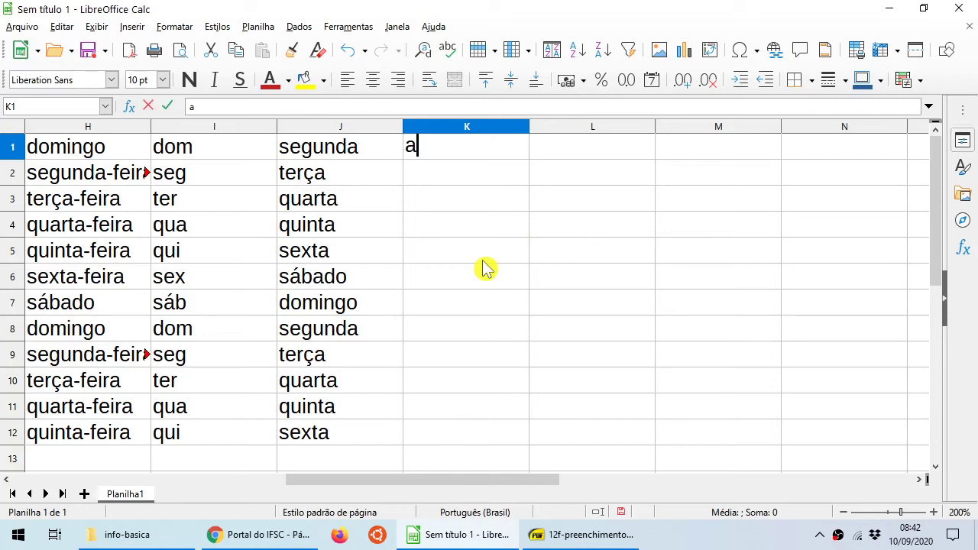
{"action": "key", "text": "Return"}
{"action": "type", "text": "ameixa"}
{"action": "key", "text": "Return"}
{"action": "type", "text": "amora"}
{"action": "key", "text": "Return"}
{"action": "type", "text": "banana carambola"}
{"action": "key", "text": "Return"}
{"action": "type", "text": "damasco"}
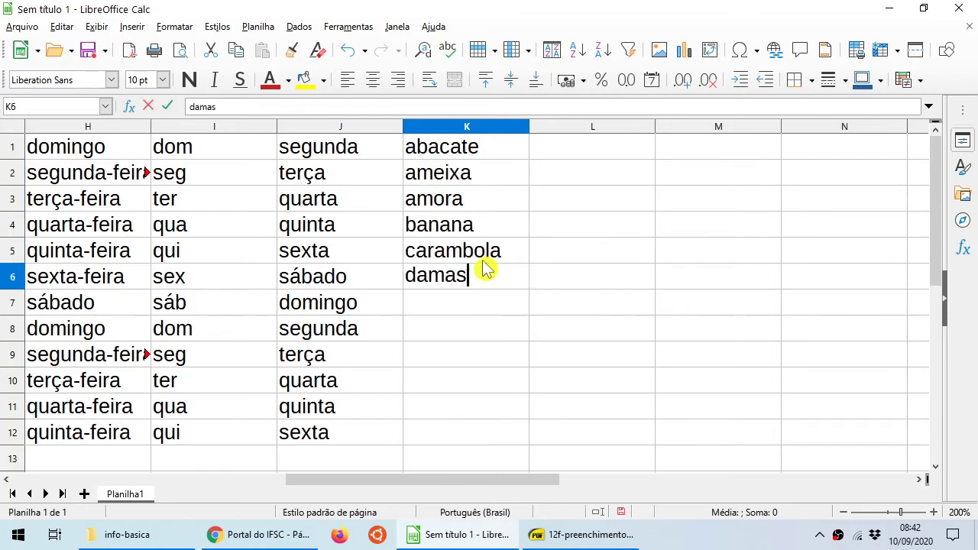
{"action": "key", "text": "Return"}
{"action": "type", "text": "framboesa"}
{"action": "key", "text": "Return"}
{"action": "type", "text": "gra"}
{"action": "key", "text": "BackSpace"}
{"action": "key", "text": "BackSpace"}
{"action": "type", "text": "oiaba"}
{"action": "key", "text": "Return"}
{"action": "type", "text": "graviola"}
{"action": "key", "text": "Return"}
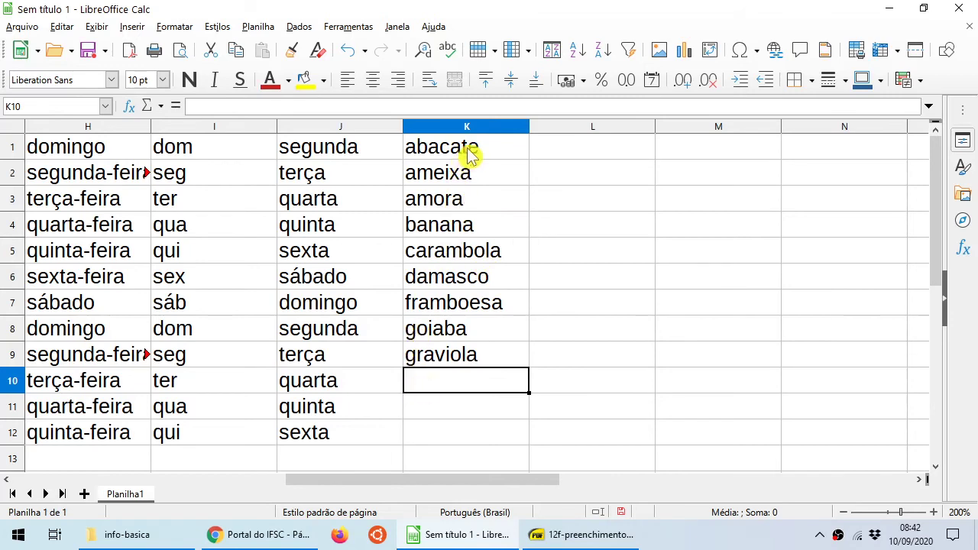
Copy the fruit names in K1:K9 into a new sort list in the Calc options and accept it.
{"action": "left_click_drag", "start_coordinate": [468, 153], "coordinate": [462, 365]}
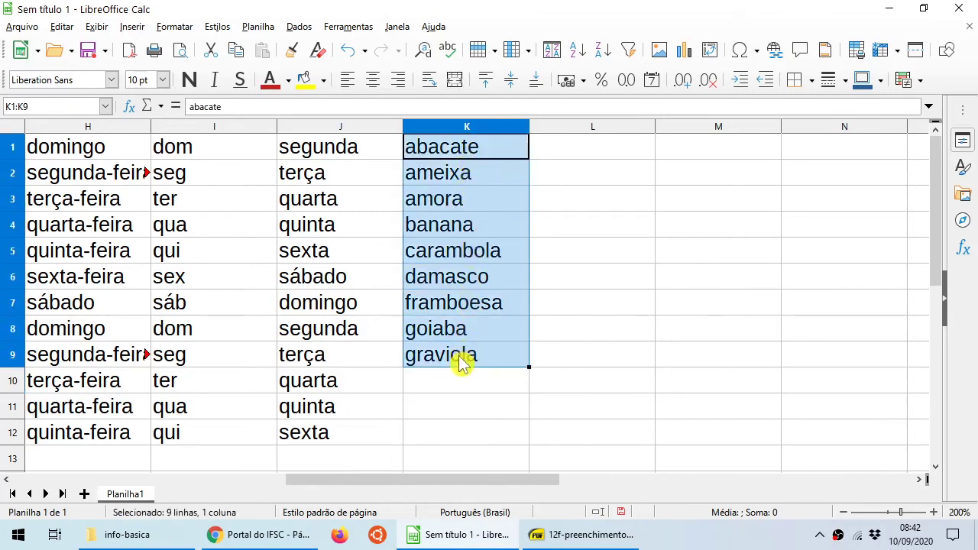
{"action": "left_click", "coordinate": [349, 26]}
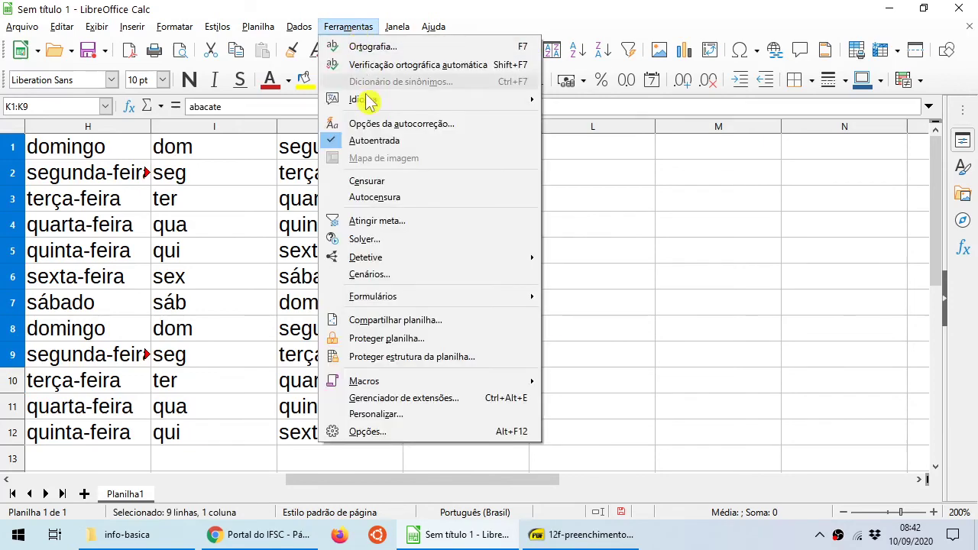
{"action": "left_click", "coordinate": [419, 434]}
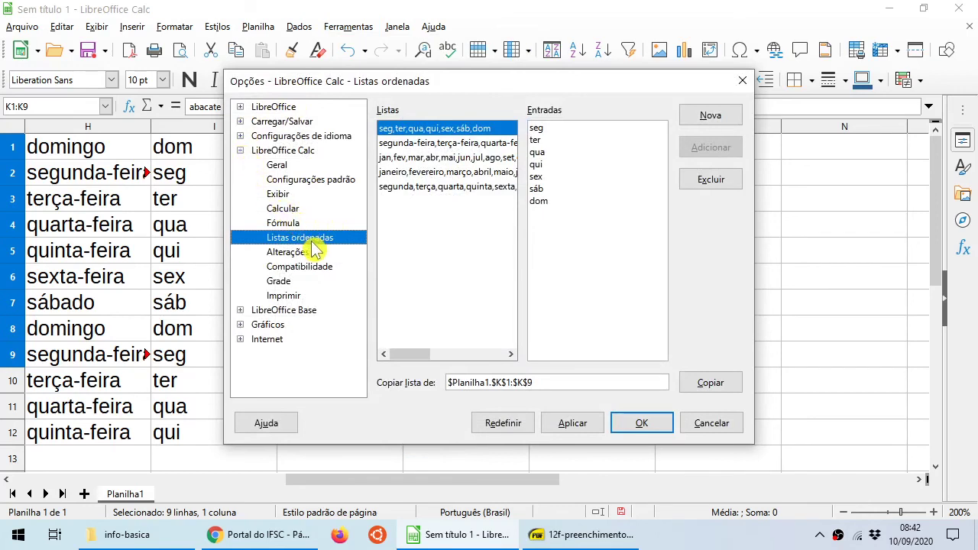
{"action": "left_click", "coordinate": [489, 382]}
{"action": "left_click", "coordinate": [706, 388]}
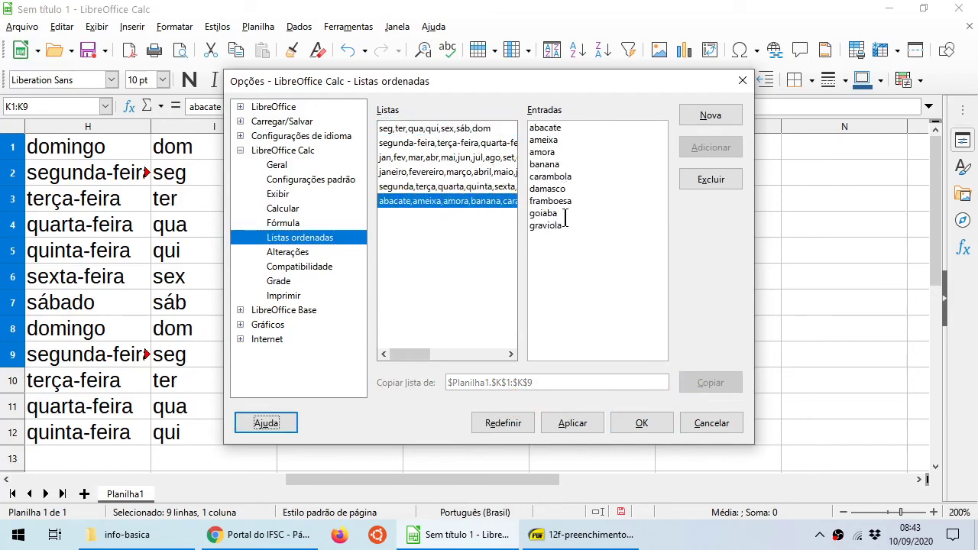
{"action": "left_click", "coordinate": [641, 425]}
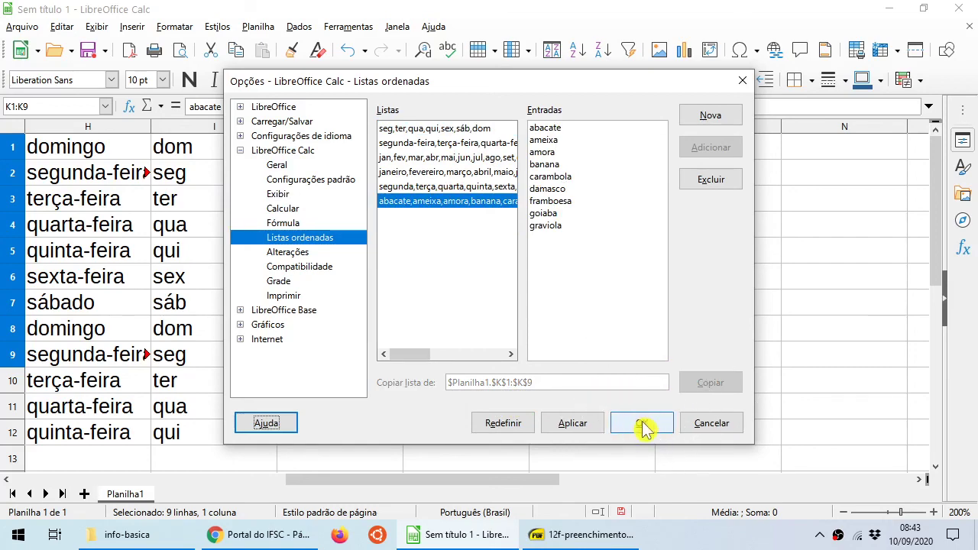
{"action": "left_click", "coordinate": [608, 229]}
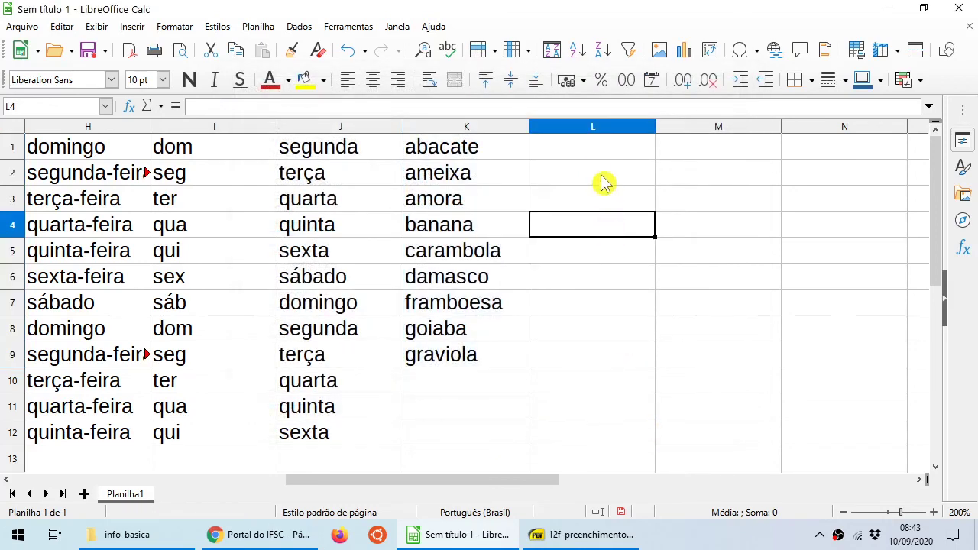
Enter banana in L1 and fill the custom fruit series down to L12.
{"action": "left_click", "coordinate": [592, 147]}
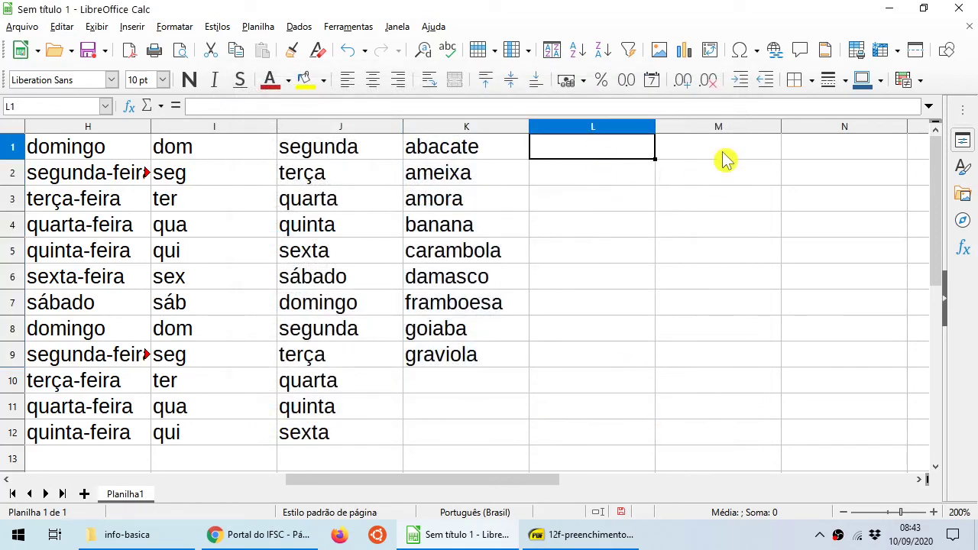
{"action": "type", "text": "banana"}
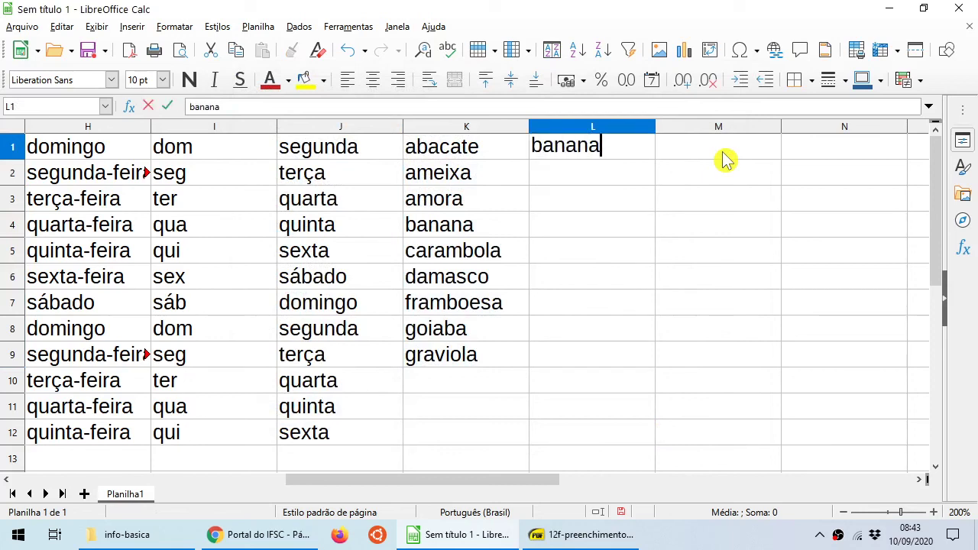
{"action": "key", "text": "Return"}
{"action": "left_click", "coordinate": [638, 152]}
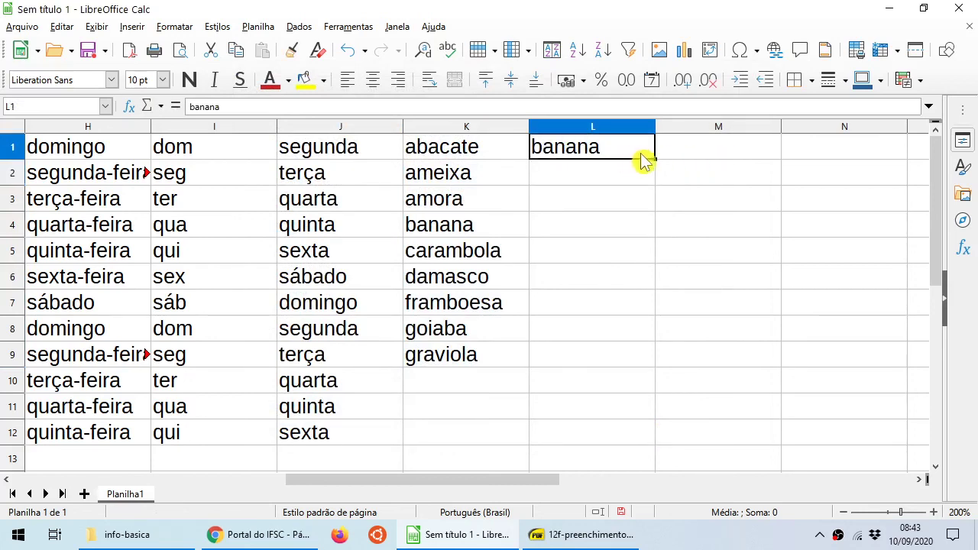
{"action": "left_click_drag", "start_coordinate": [655, 160], "coordinate": [677, 453]}
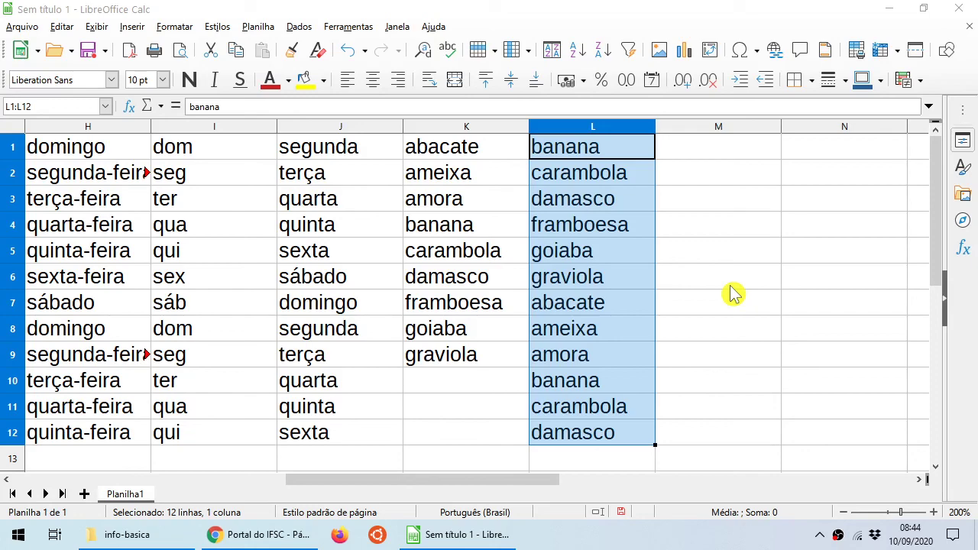
Review the filled series along row 6, going from column K back to column A and forward to column J.
{"action": "left_click", "coordinate": [474, 278]}
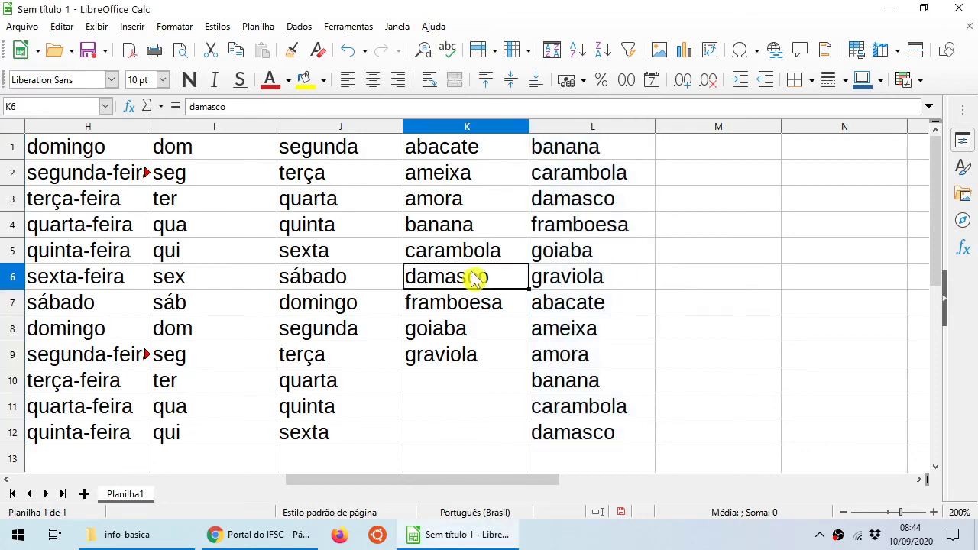
{"action": "key", "text": "Left"}
{"action": "key", "text": "Left"}
{"action": "key", "text": "Left"}
{"action": "key", "text": "Left"}
{"action": "key", "text": "Left"}
{"action": "key", "text": "Left"}
{"action": "key", "text": "Left"}
{"action": "key", "text": "Left"}
{"action": "key", "text": "Left"}
{"action": "key", "text": "Left"}
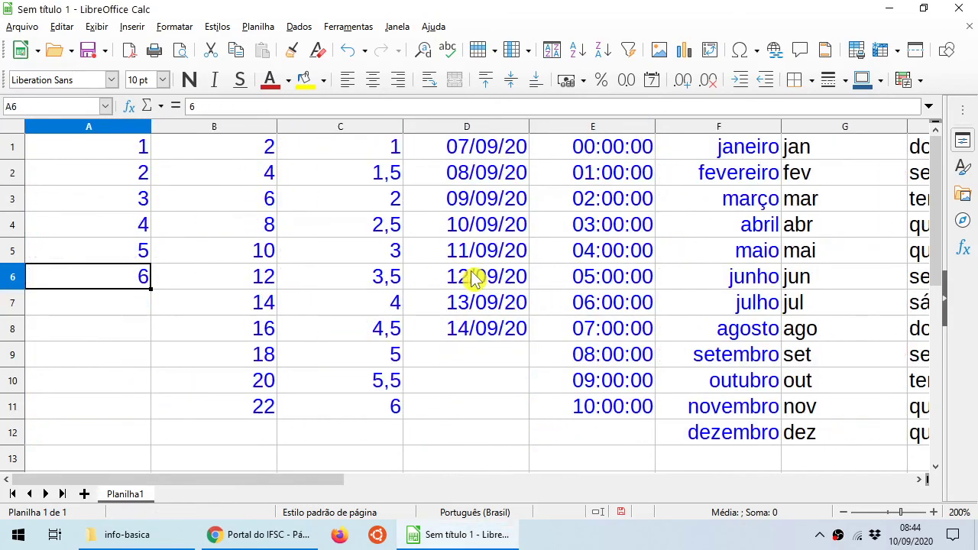
{"action": "key", "text": "Right"}
{"action": "key", "text": "Right"}
{"action": "key", "text": "Right"}
{"action": "key", "text": "Right"}
{"action": "key", "text": "Right"}
{"action": "key", "text": "Right"}
{"action": "key", "text": "Right"}
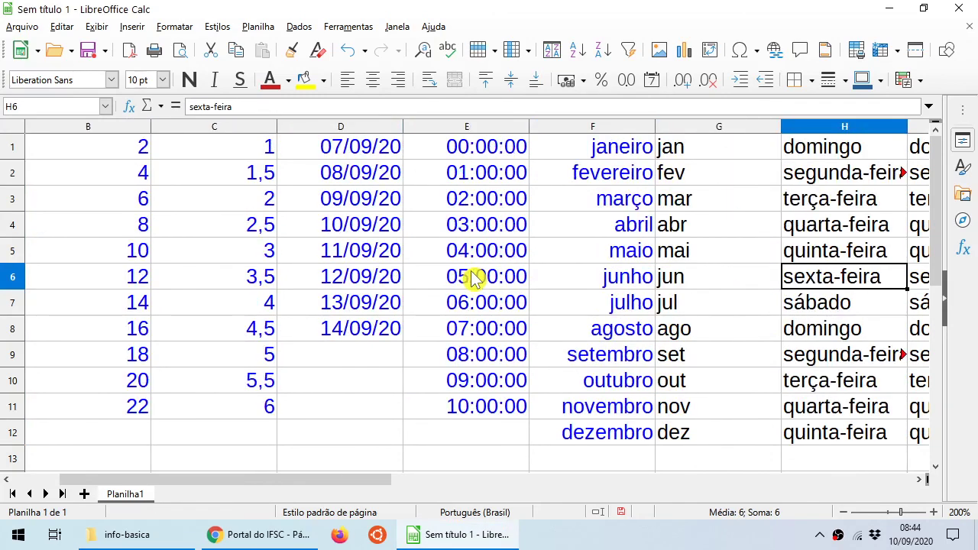
{"action": "key", "text": "Right"}
{"action": "key", "text": "Right"}
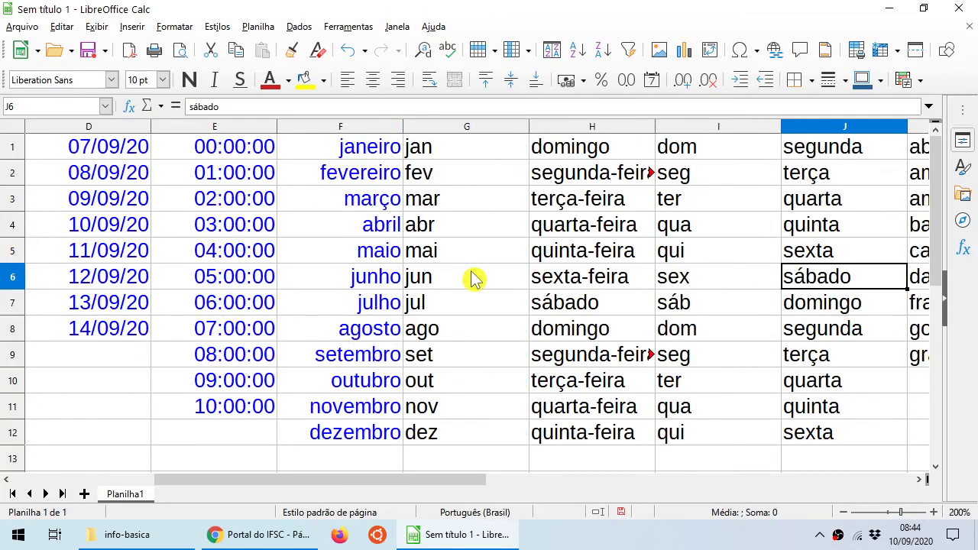